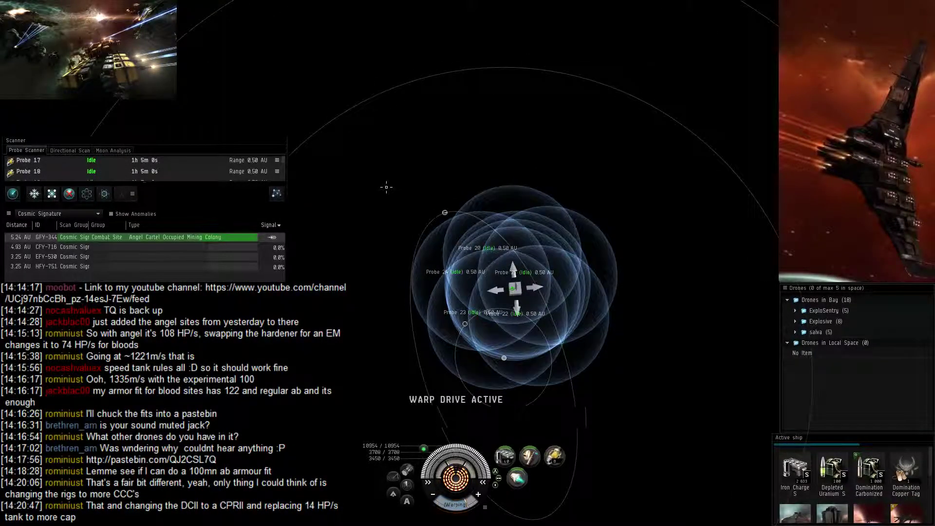
# Recall the active scanning probes and leave the solar system map for the space view.
pyautogui.click(35, 194)
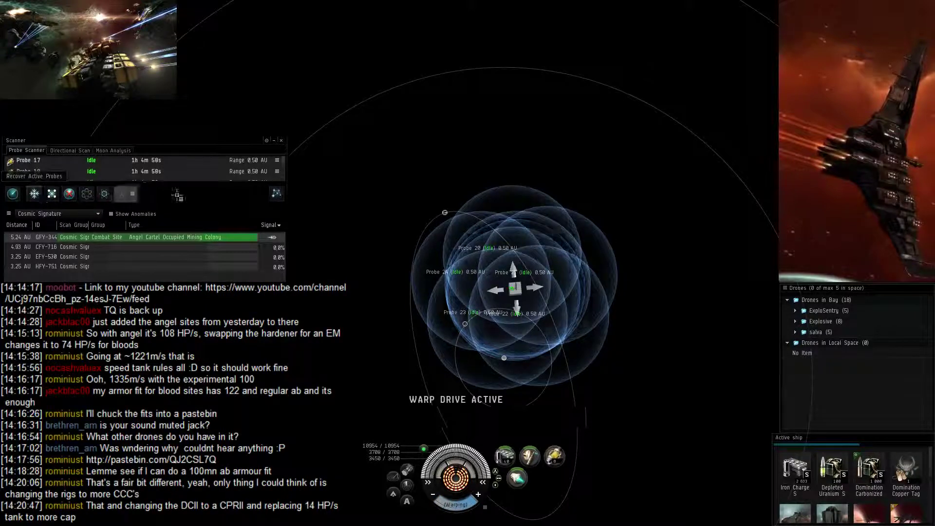
pyautogui.click(276, 192)
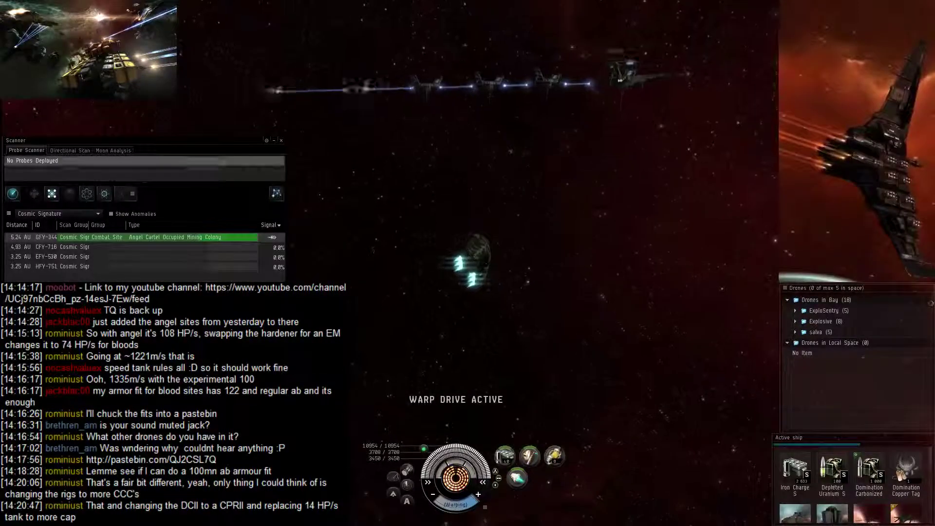
# Switch the Scanner window to Directional Scan while landing on grid.
pyautogui.click(72, 150)
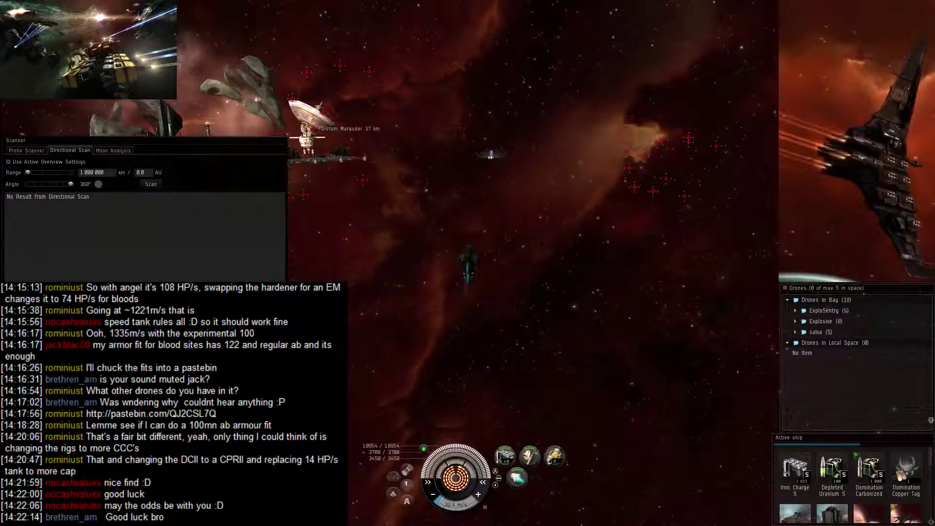
# Launch the Bouncer sentry drones and set them on the locked Gistii target, then the Gistii Thug.
pyautogui.hotkey('shift', 'f')
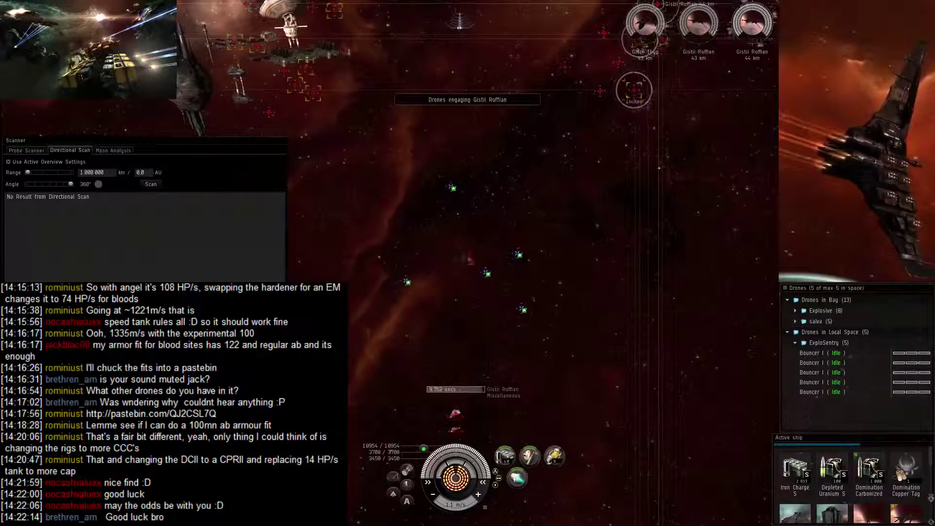
pyautogui.press('f')
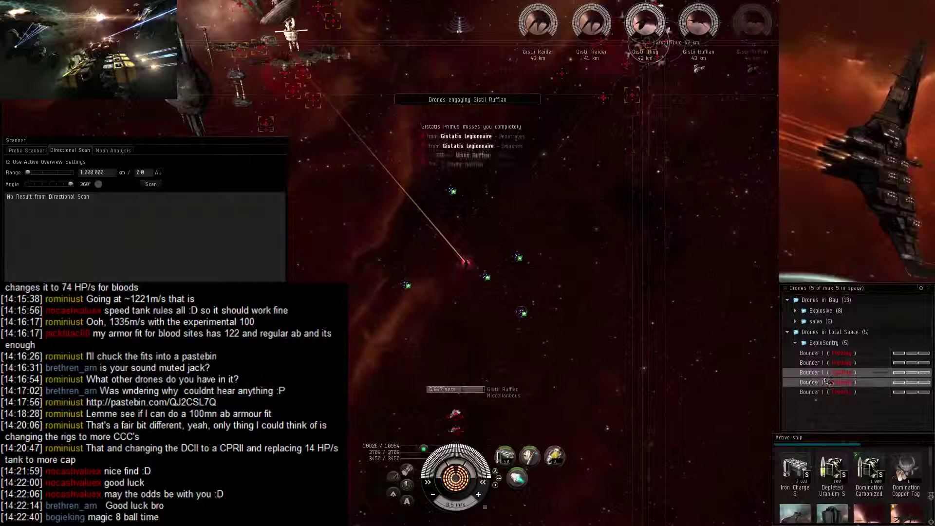
pyautogui.press('f')
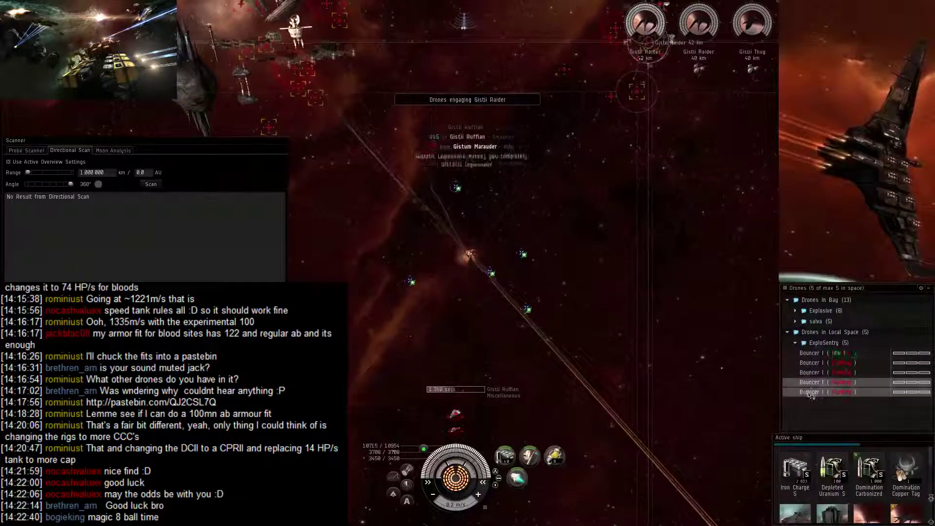
# Order each idle Bouncer drone to engage its Gistii target, including the Raider and Ruffian.
pyautogui.rightClick(810, 392)
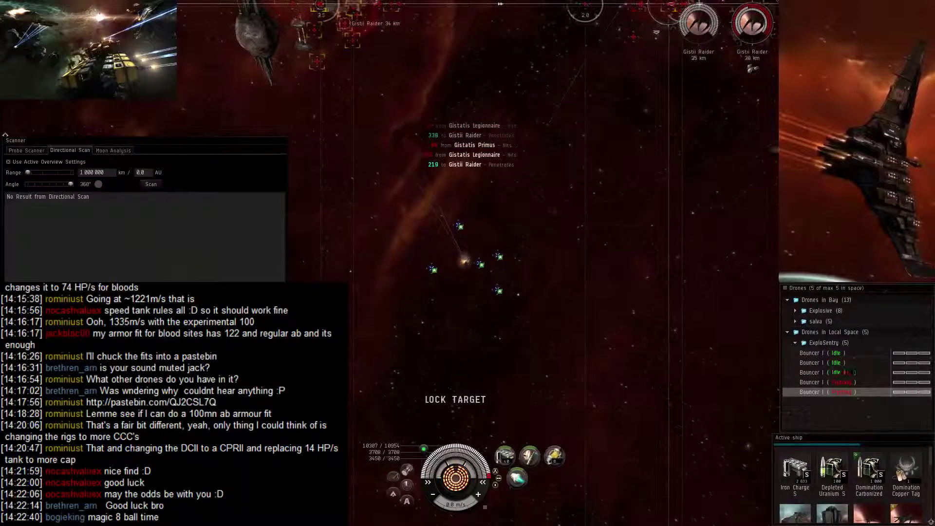
pyautogui.rightClick(829, 336)
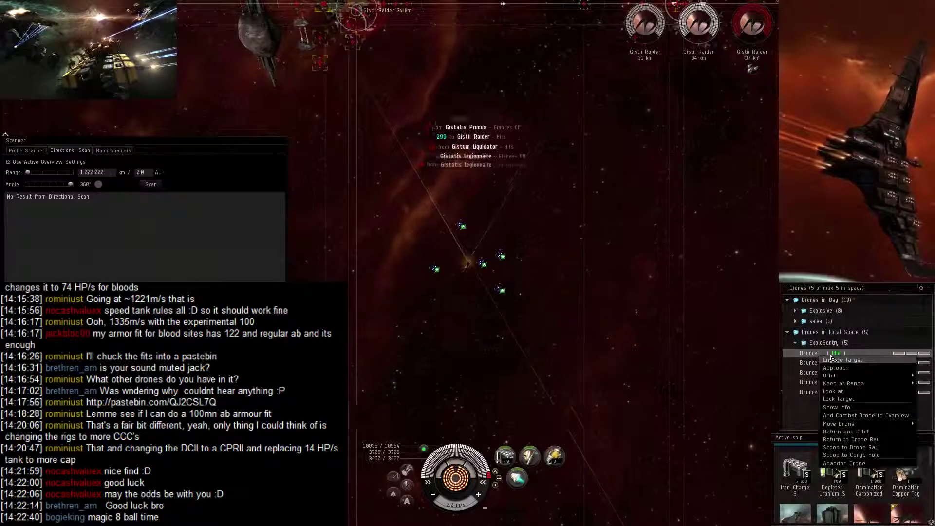
pyautogui.click(825, 349)
pyautogui.rightClick(818, 362)
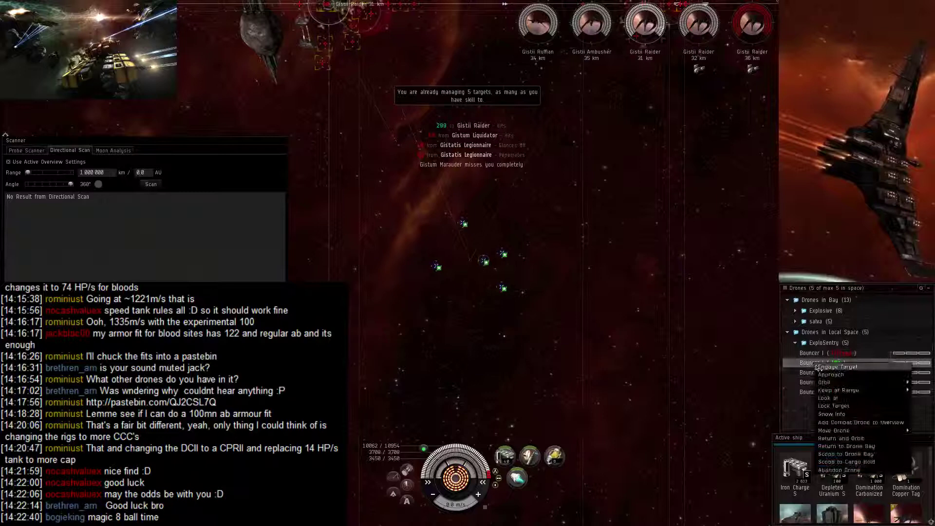
pyautogui.click(825, 374)
pyautogui.rightClick(811, 372)
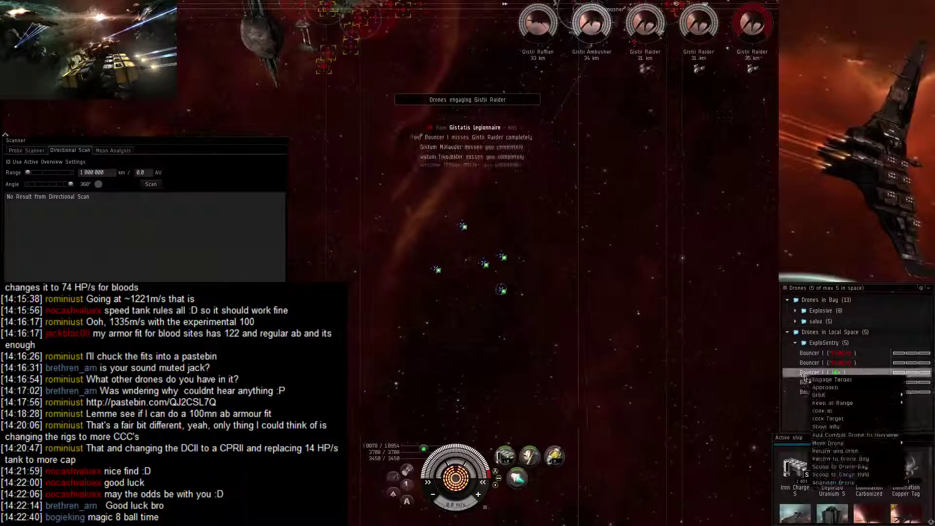
pyautogui.click(825, 384)
pyautogui.rightClick(818, 381)
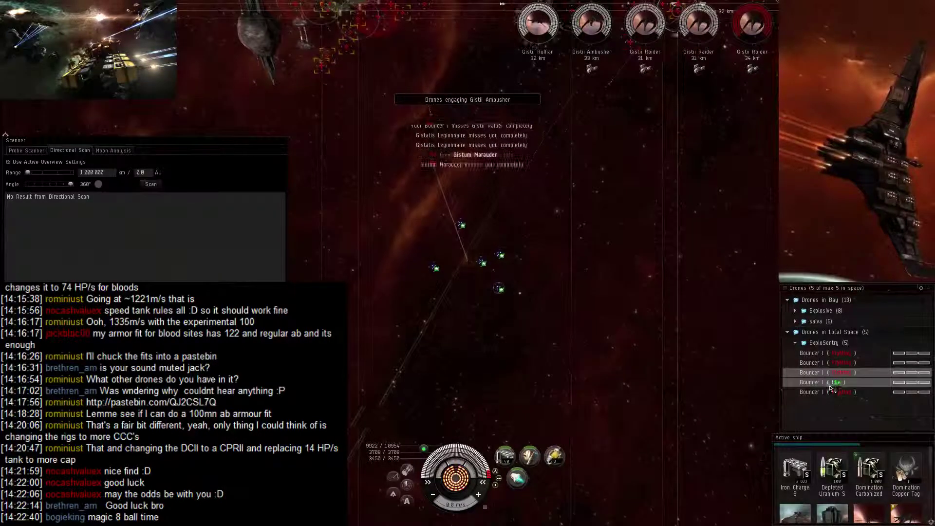
pyautogui.click(829, 393)
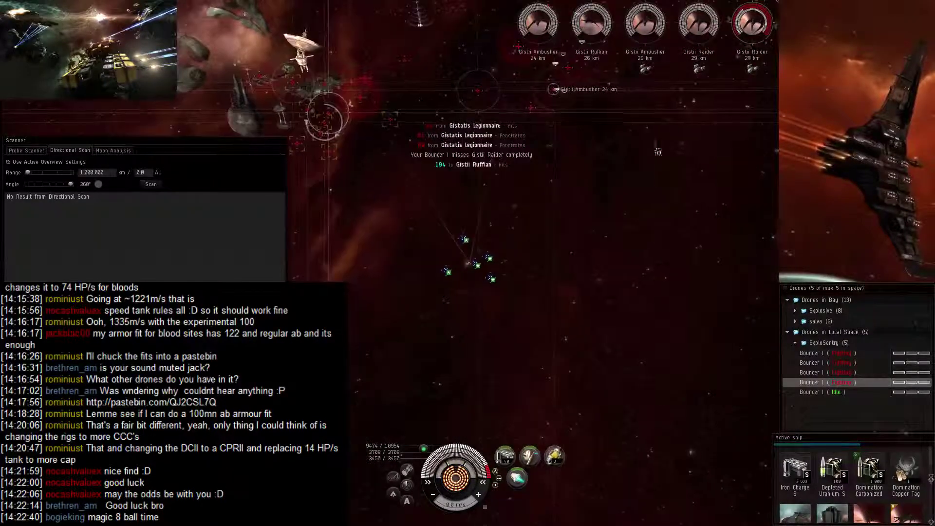
# Re-engage the fifth, fourth and first Bouncers that went idle again.
pyautogui.rightClick(818, 391)
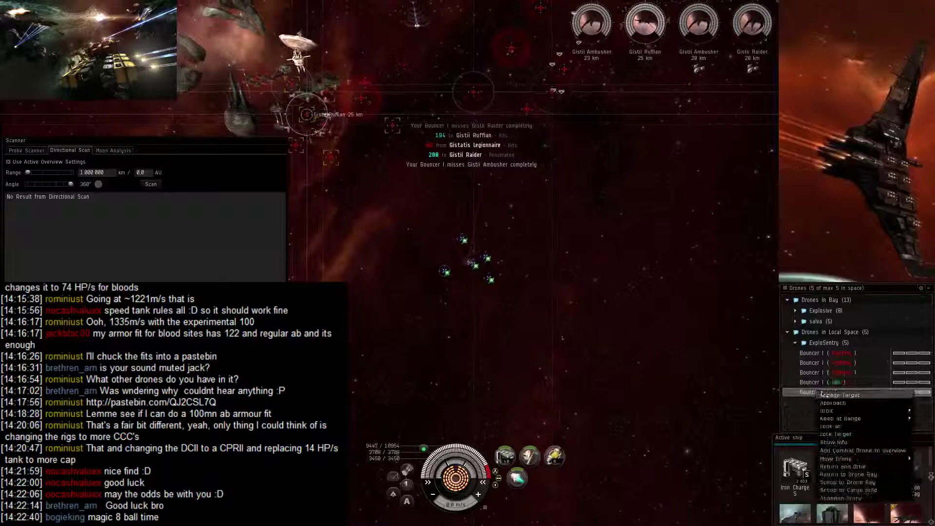
pyautogui.click(832, 398)
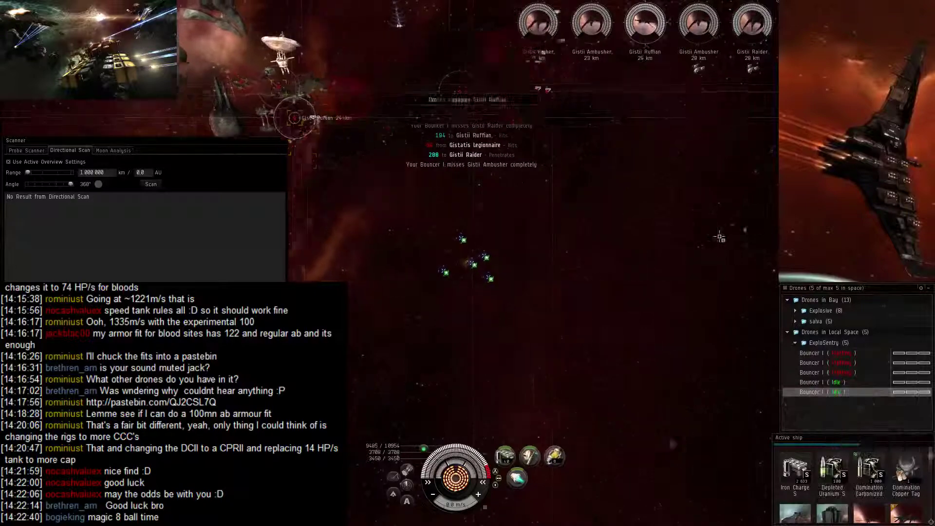
pyautogui.rightClick(818, 382)
pyautogui.click(847, 390)
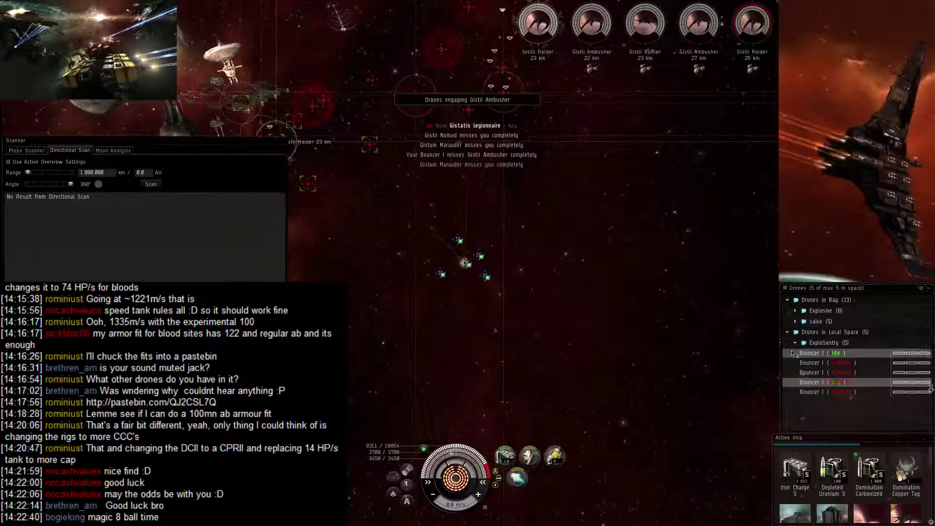
pyautogui.rightClick(818, 353)
pyautogui.click(839, 361)
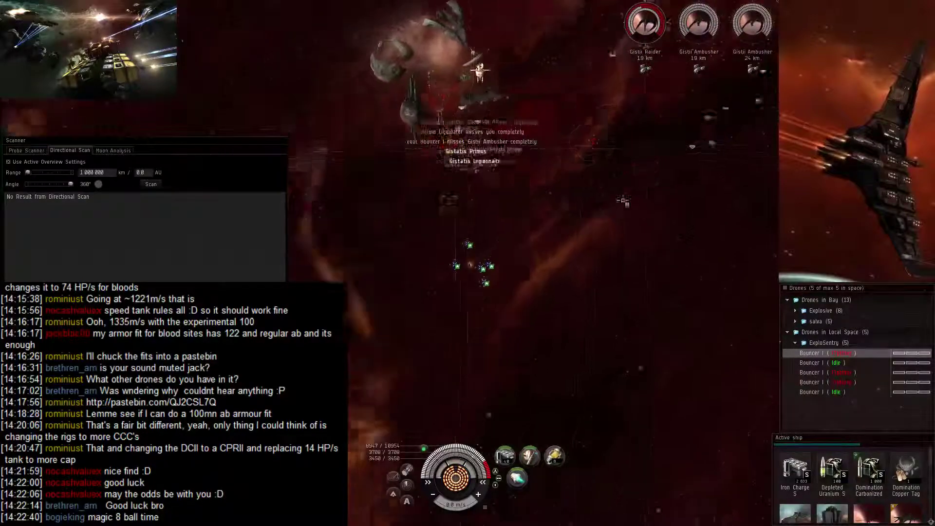
# Recall the sentries, launch the Warrior II drones and send them onto the Gistii Raider then Hunter.
pyautogui.hotkey('shift', 'r')
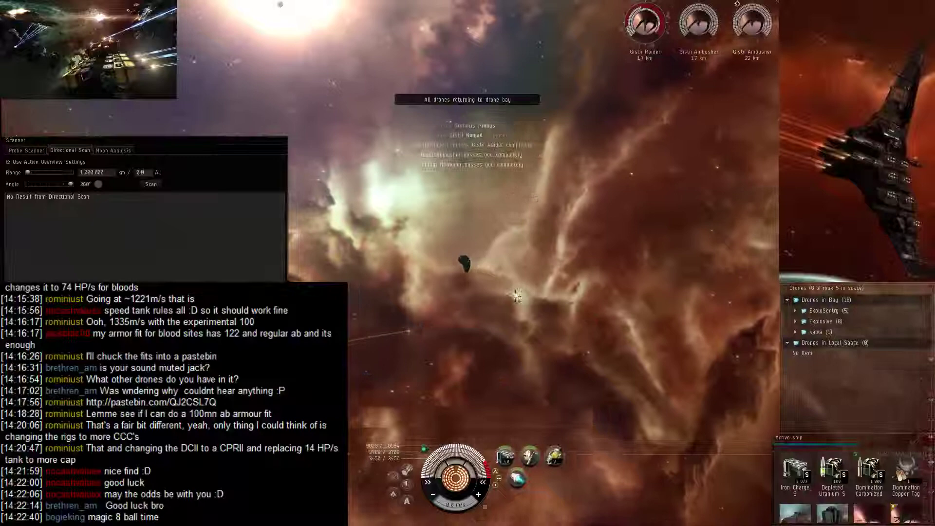
pyautogui.moveTo(519, 196); pyautogui.dragTo(578, 234)
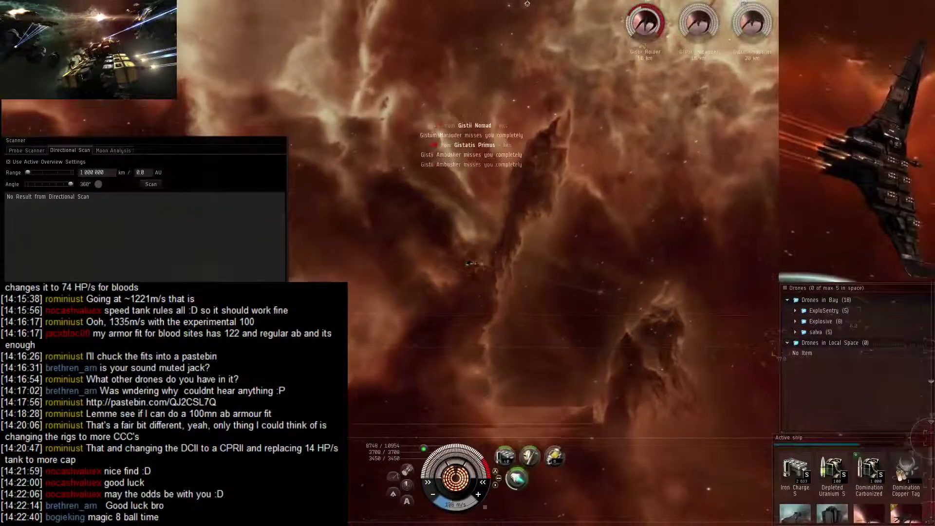
pyautogui.hotkey('shift', 'f')
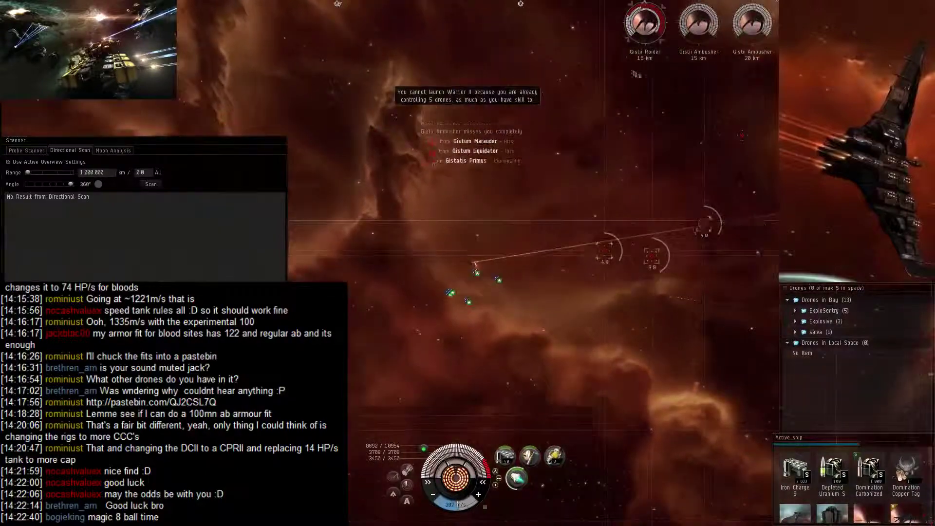
pyautogui.press('f')
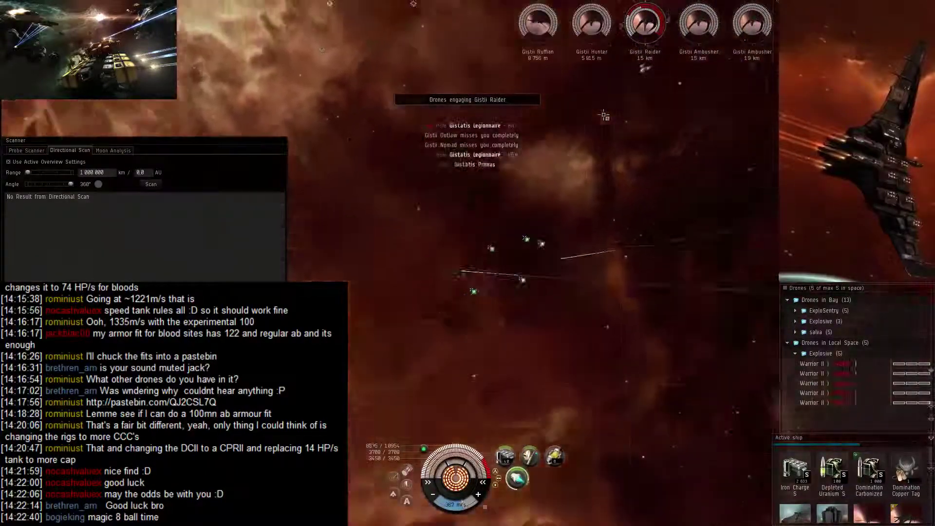
pyautogui.moveTo(605, 113); pyautogui.dragTo(544, 158)
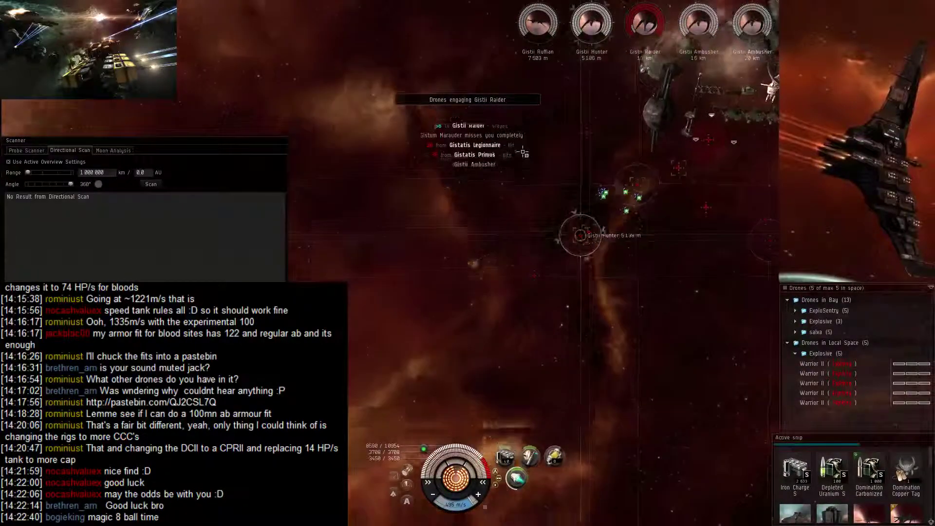
pyautogui.press('f')
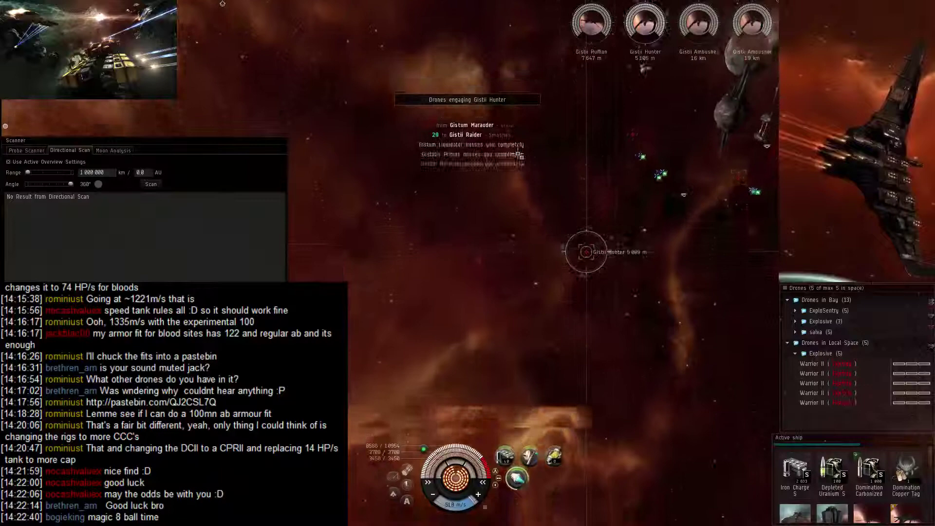
pyautogui.press('f')
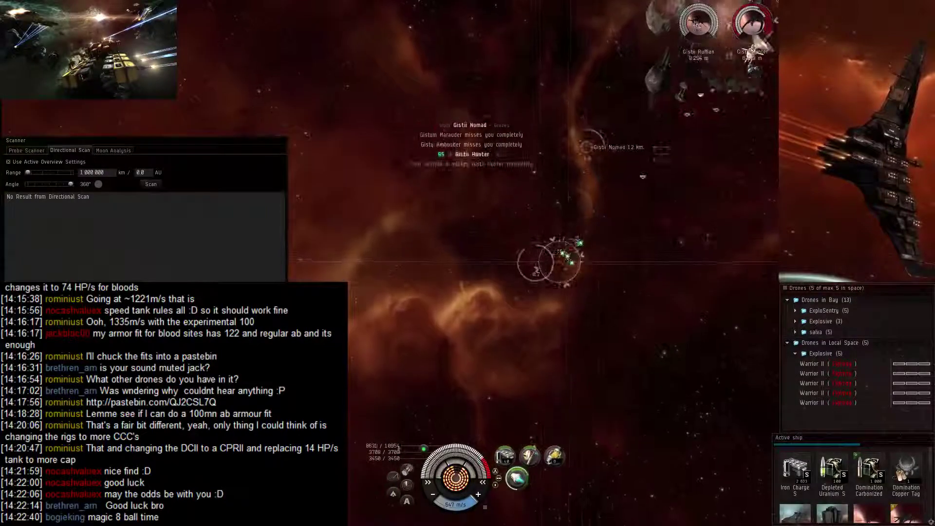
# Work the drones through the Gistii Ruffian, Outlaw, Nomad and Ambushers, then onto the Gistum Marauder.
pyautogui.press('f')
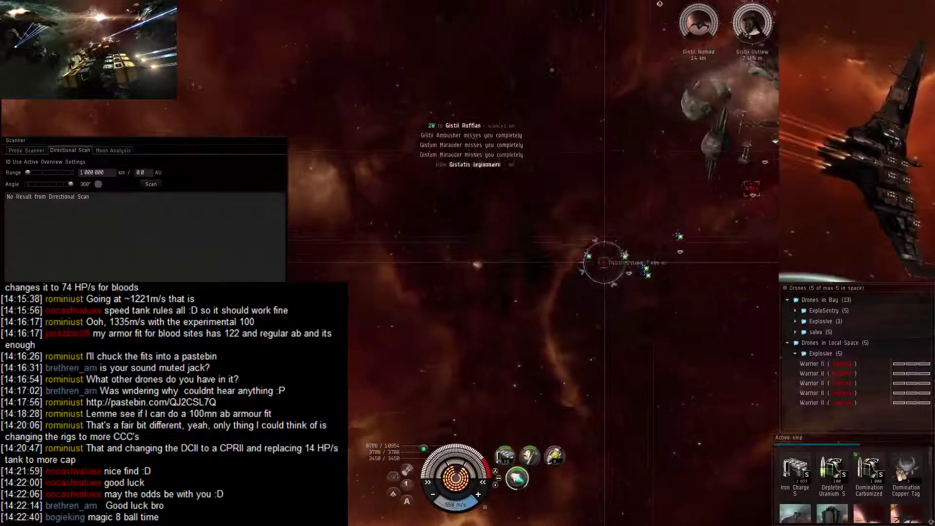
pyautogui.press('f')
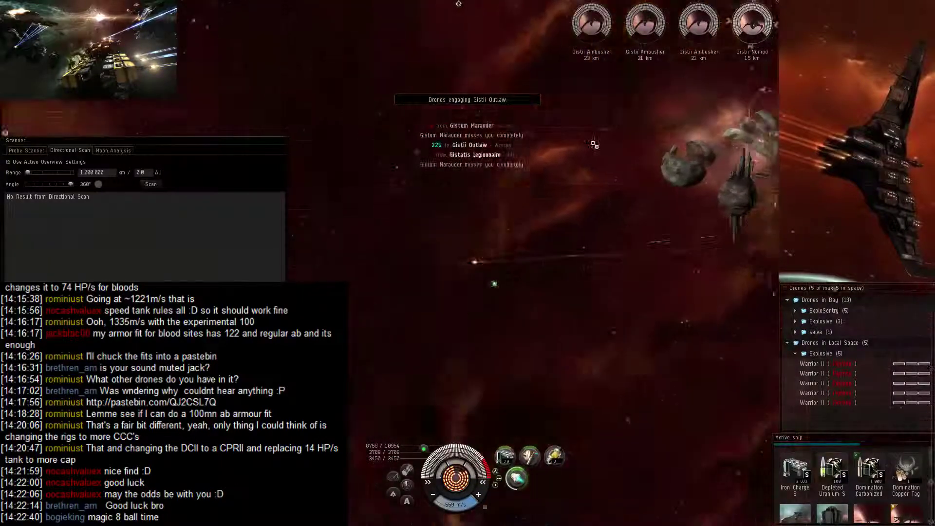
pyautogui.press('f')
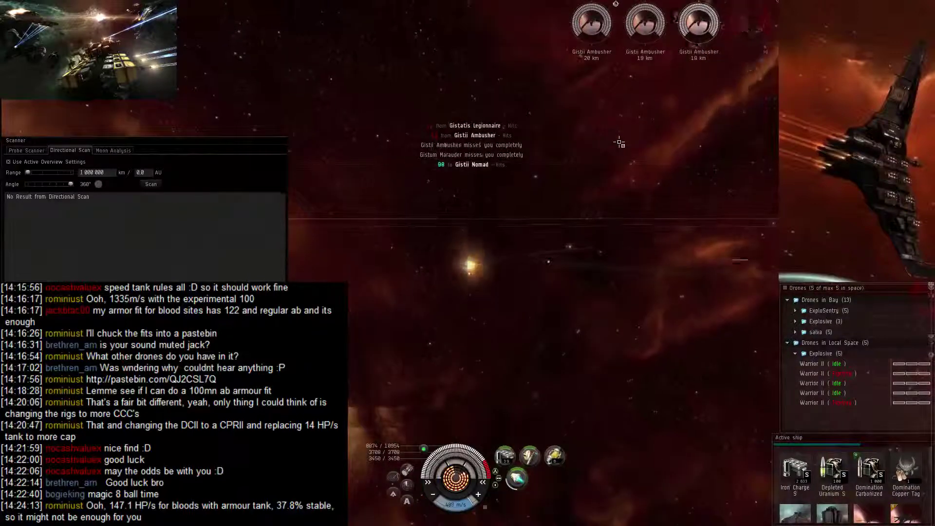
pyautogui.press('f')
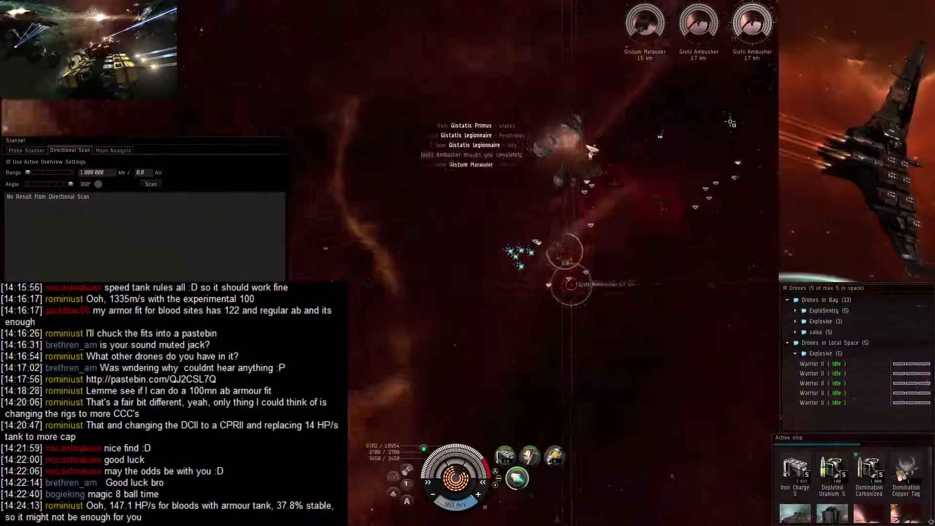
pyautogui.press('f')
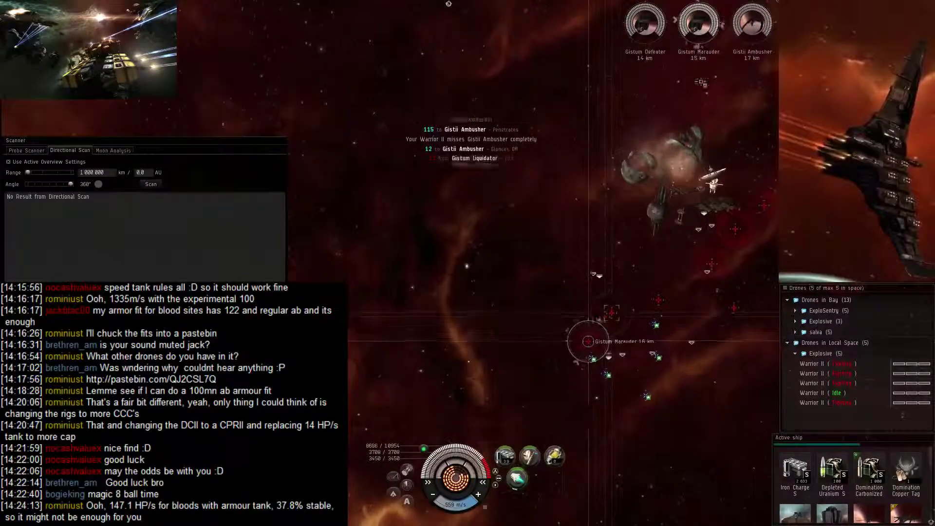
pyautogui.press('f')
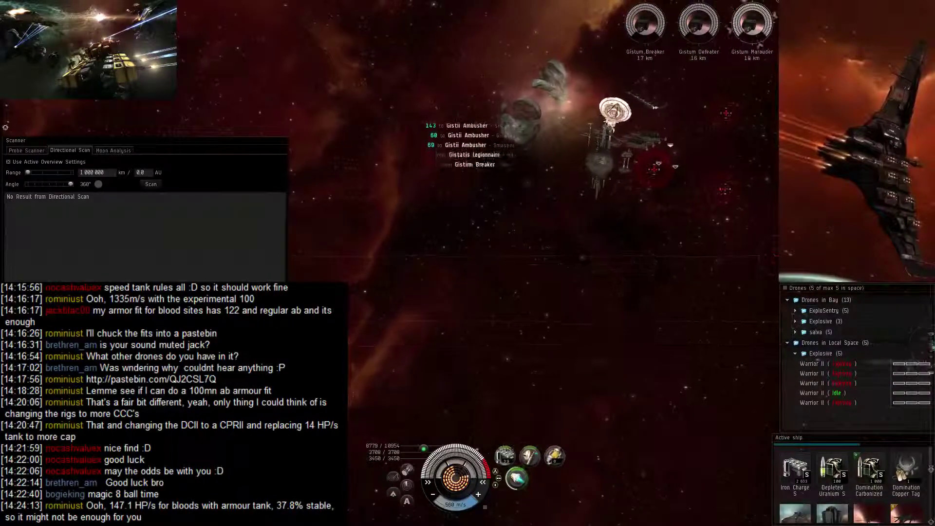
pyautogui.press('f')
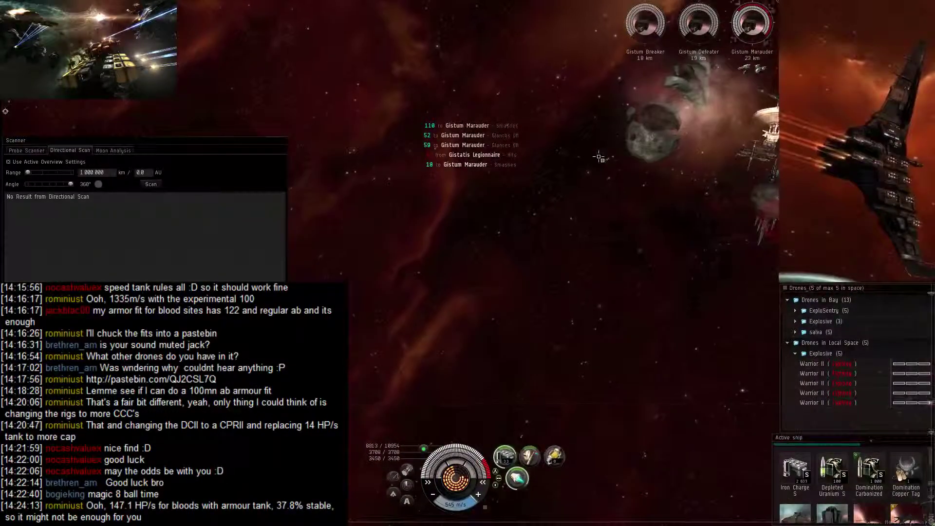
pyautogui.moveTo(658, 66); pyautogui.dragTo(554, 140)
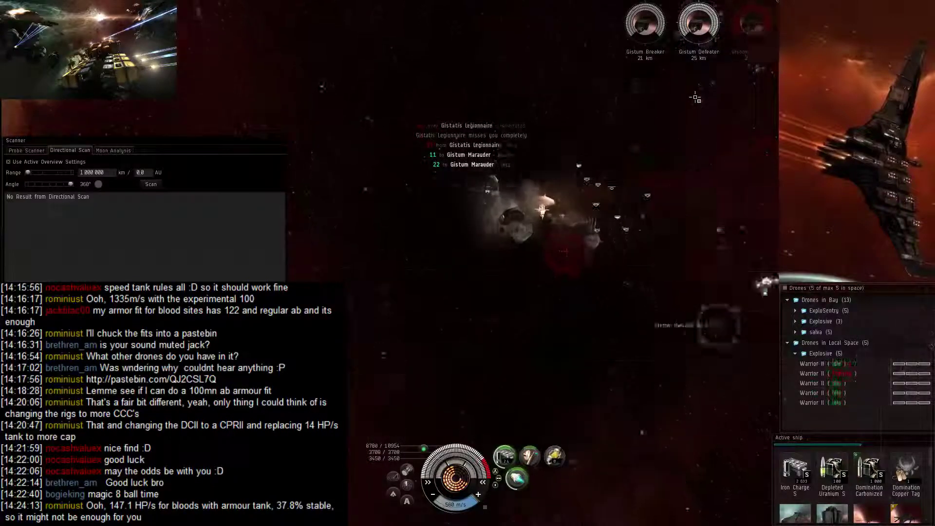
# Engage the Gistum Breaker then the Gistum Defeater with drones while locking an incoming cruiser.
pyautogui.click(699, 36)
pyautogui.press('f')
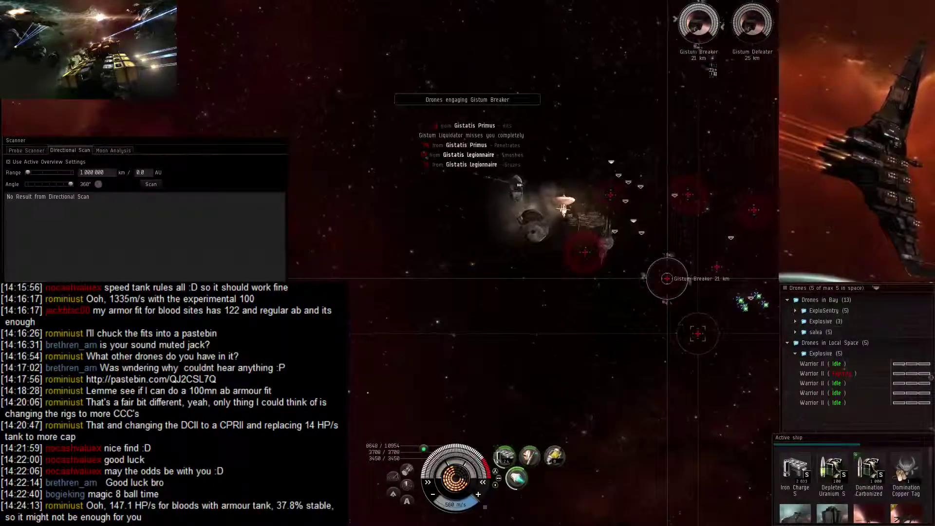
pyautogui.click(752, 29)
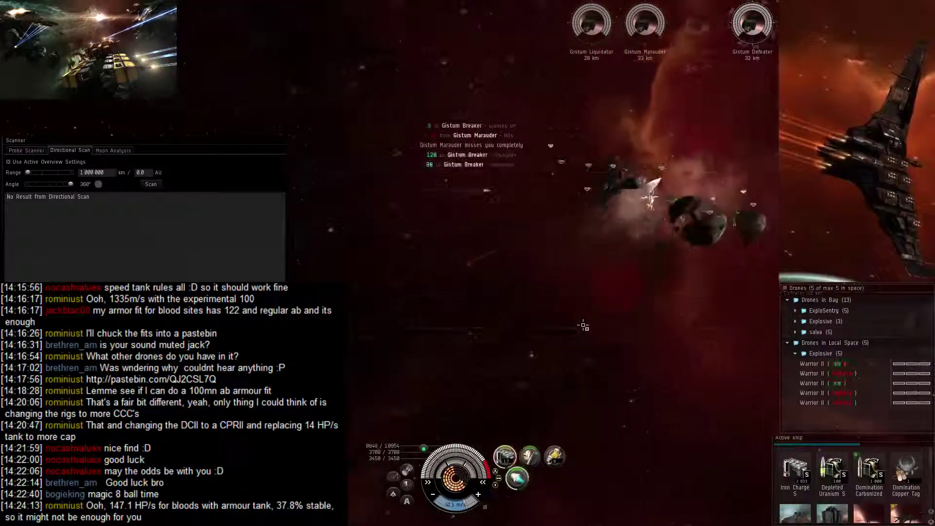
pyautogui.press('f')
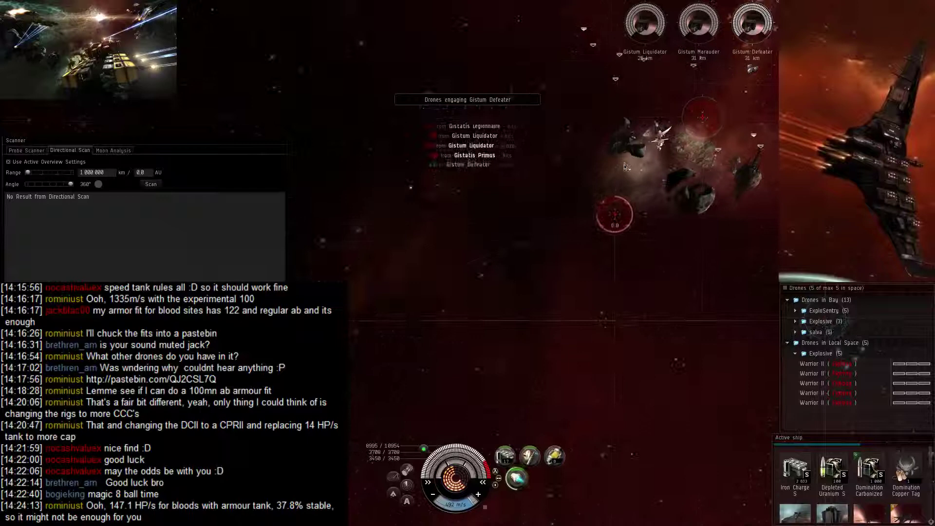
pyautogui.moveTo(620, 167); pyautogui.dragTo(620, 146)
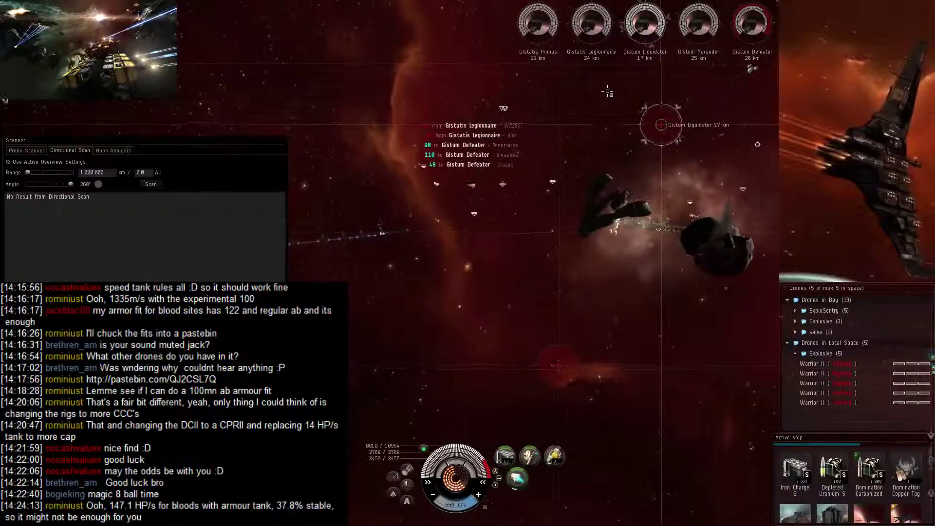
# Refresh the directional scan, send the drones onto the Gistum Marauder and stop the ship.
pyautogui.click(156, 184)
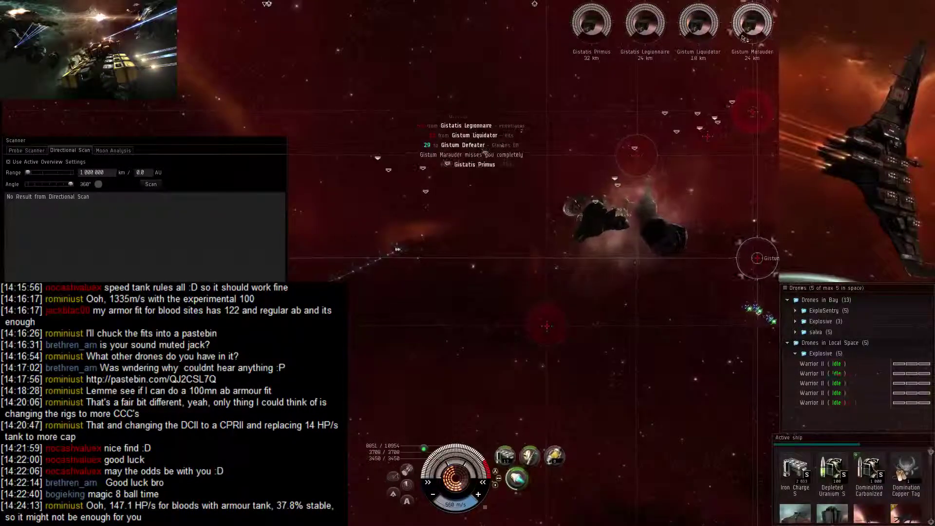
pyautogui.press('f')
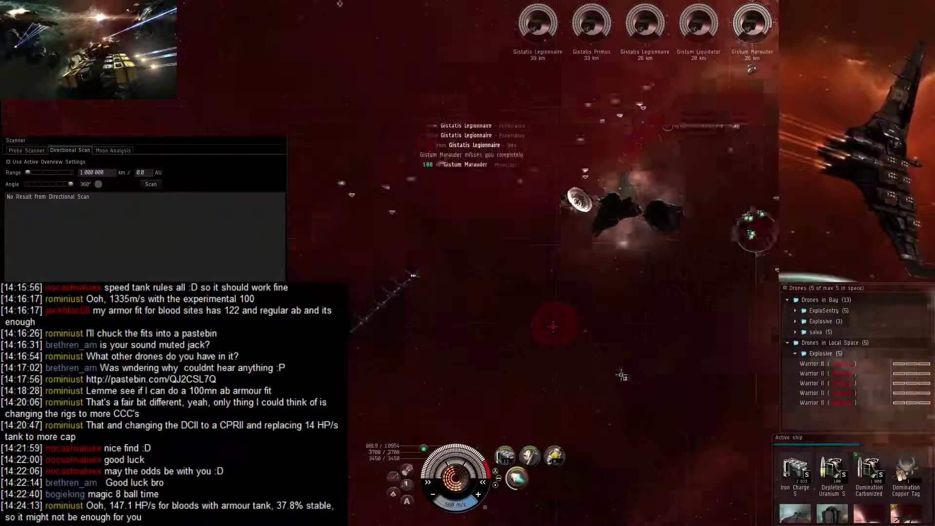
pyautogui.hotkey('ctrl', 'space')
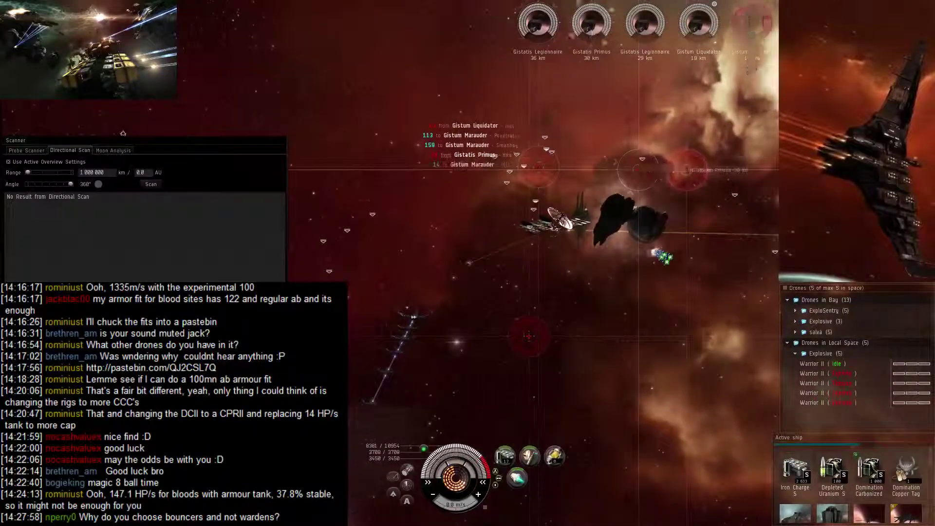
# Recall the Warrior IIs, launch the Bouncer sentries and engage the Gistatis Legionnaire.
pyautogui.hotkey('shift', 'r')
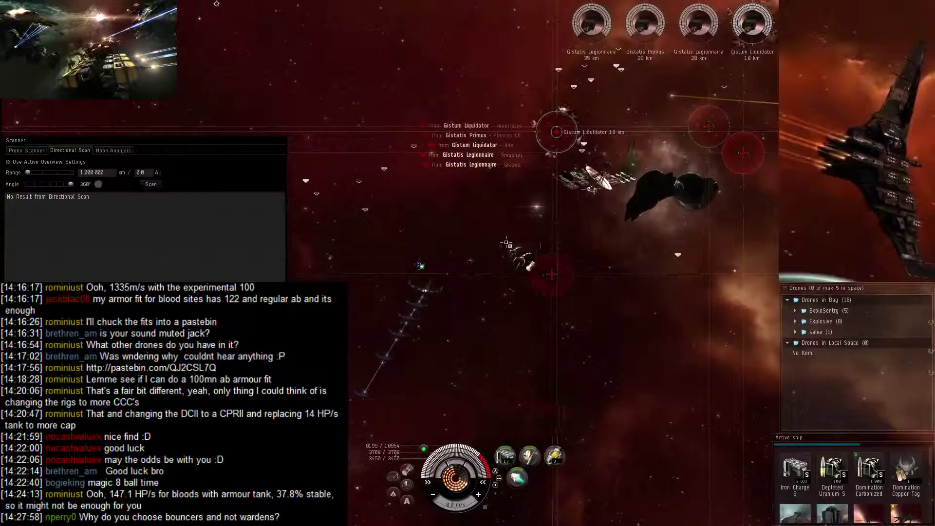
pyautogui.hotkey('shift', 'f')
pyautogui.press('f')
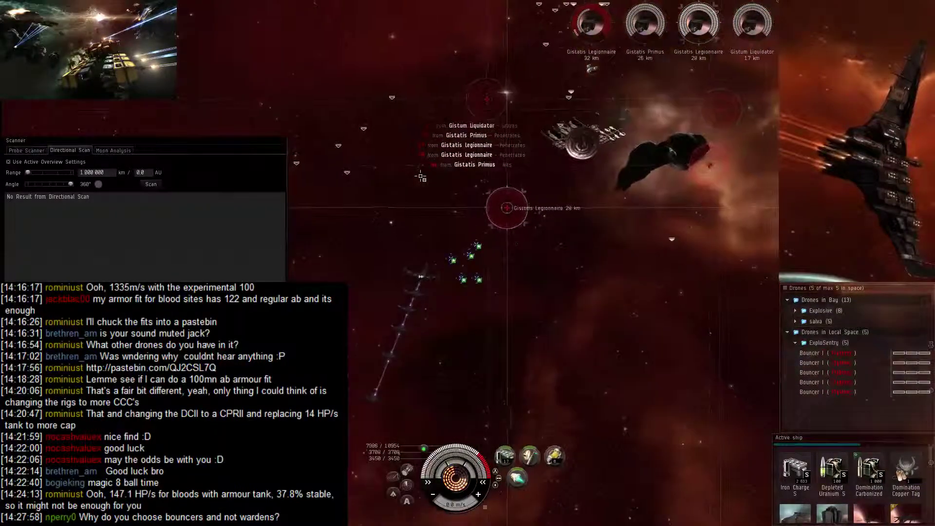
# Keep the sentries on the Gistatis Legionnaire and load hybrid charges into the guns.
pyautogui.press('f')
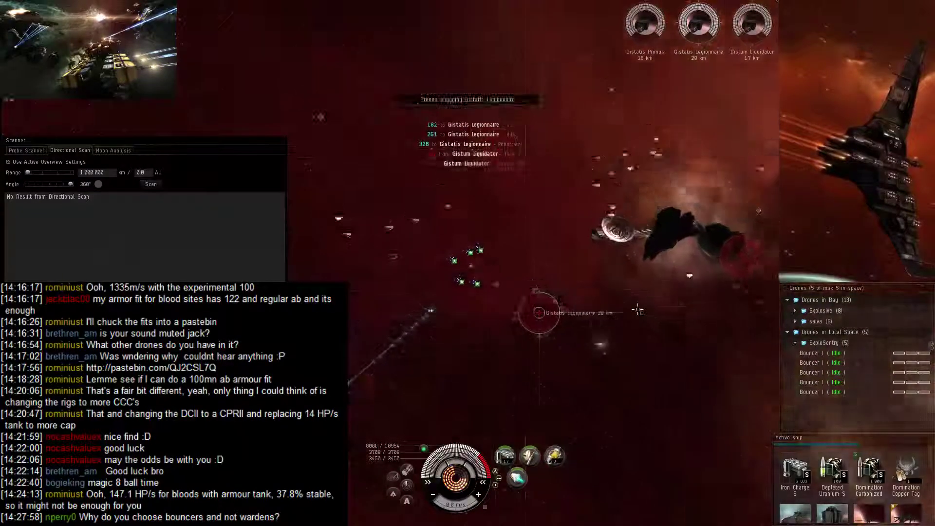
pyautogui.press('f')
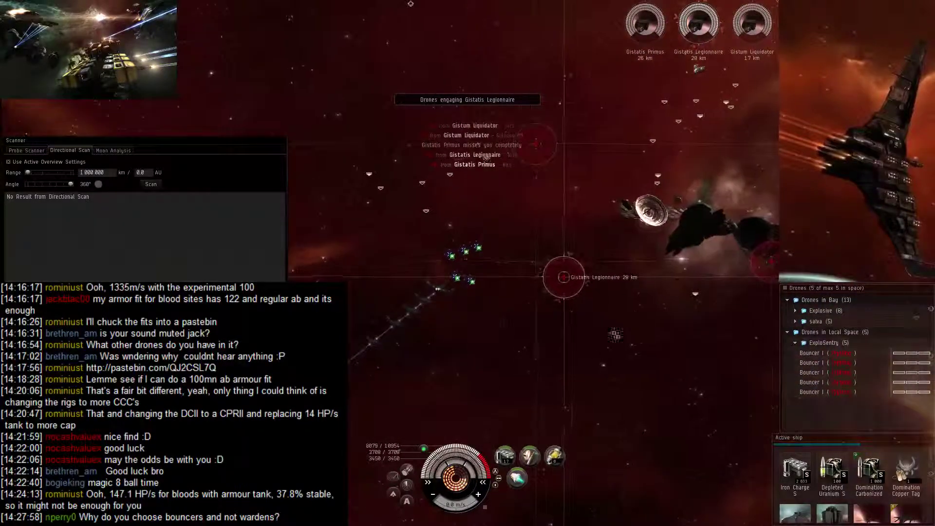
pyautogui.click(505, 455)
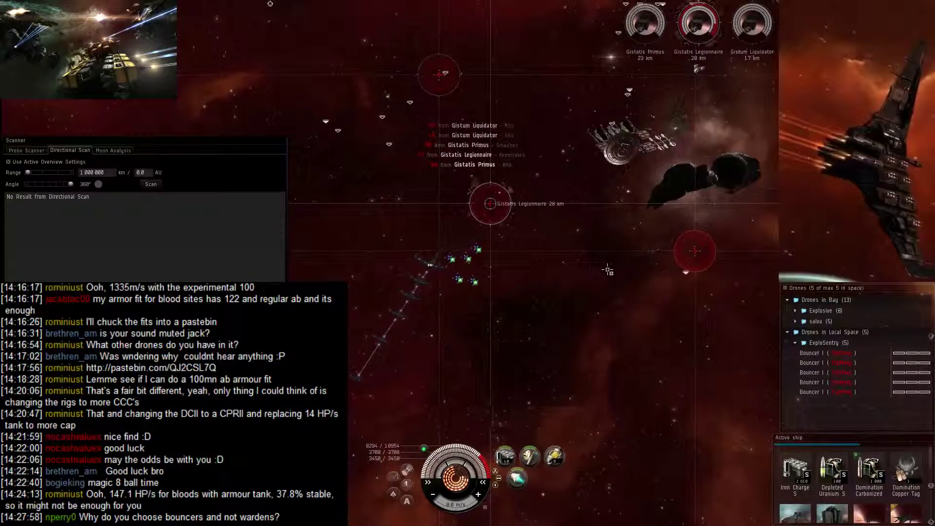
pyautogui.moveTo(577, 231); pyautogui.dragTo(571, 339)
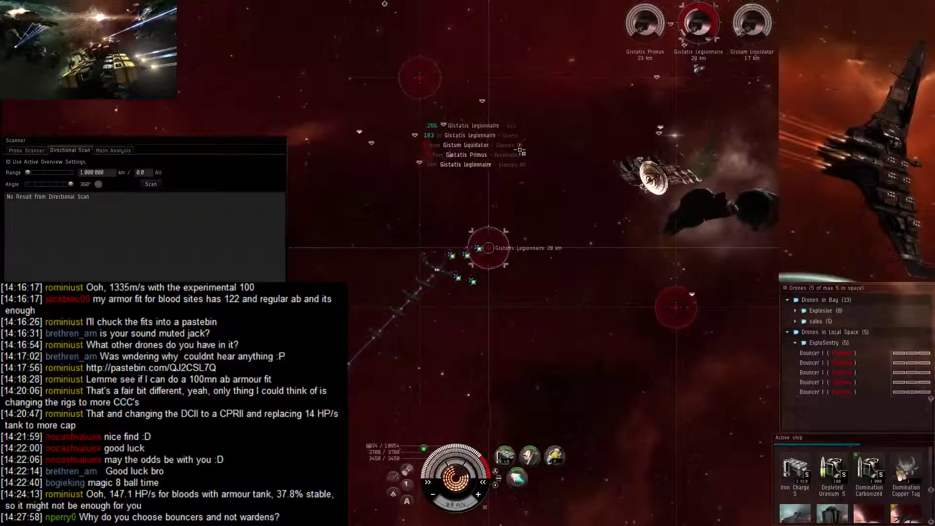
# Recall the Bouncers, launch the Warrior II drones and send them at the Gistum Liquidator.
pyautogui.hotkey('shift', 'r')
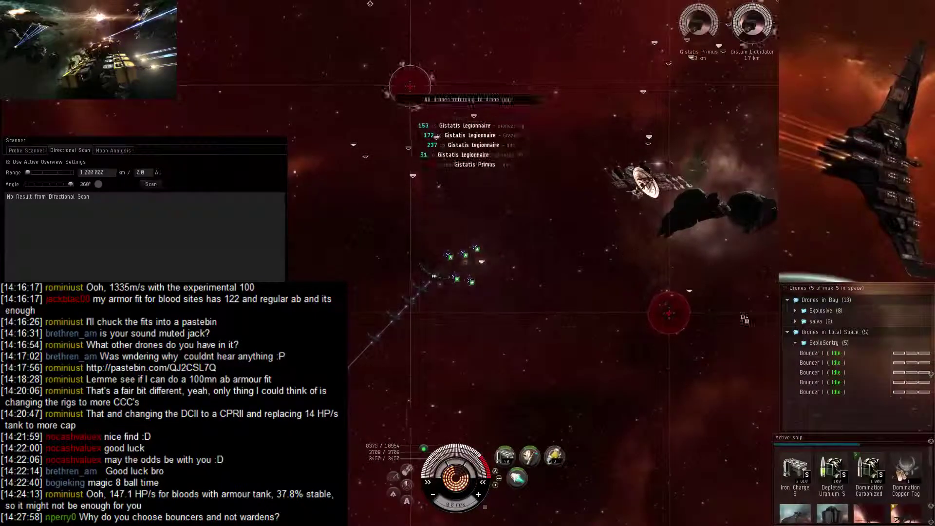
pyautogui.hotkey('shift', 'f')
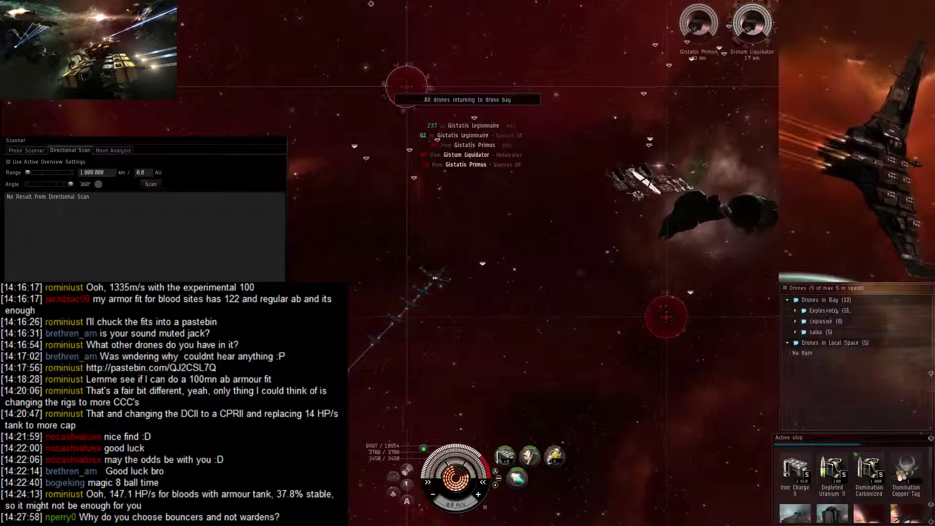
pyautogui.press('f')
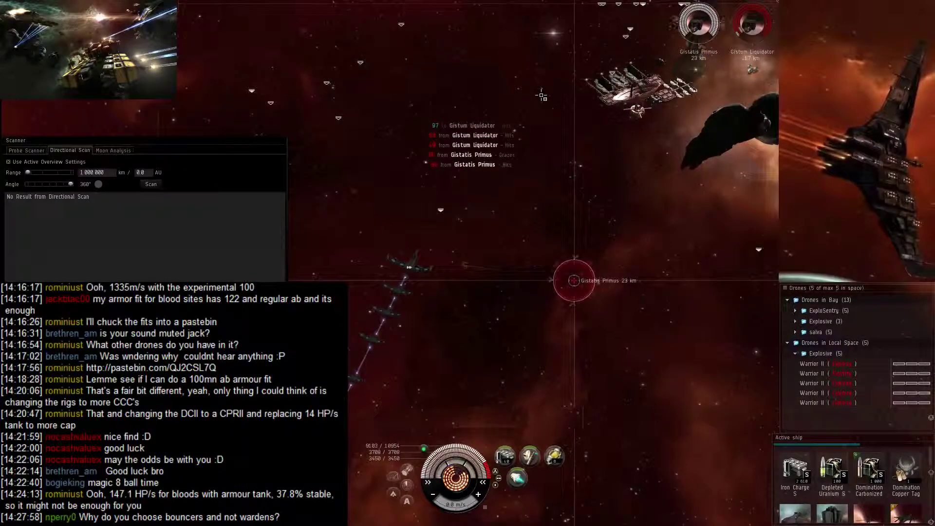
# Set the Warrior drones on the Gistatis Primus and check the Probe Scanner and Directional Scan meanwhile.
pyautogui.press('f')
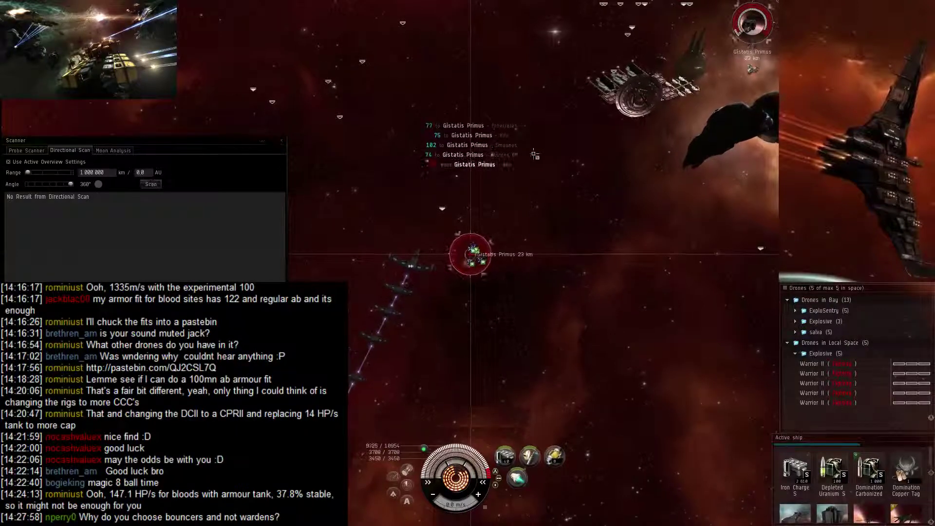
pyautogui.moveTo(535, 155); pyautogui.dragTo(690, 416)
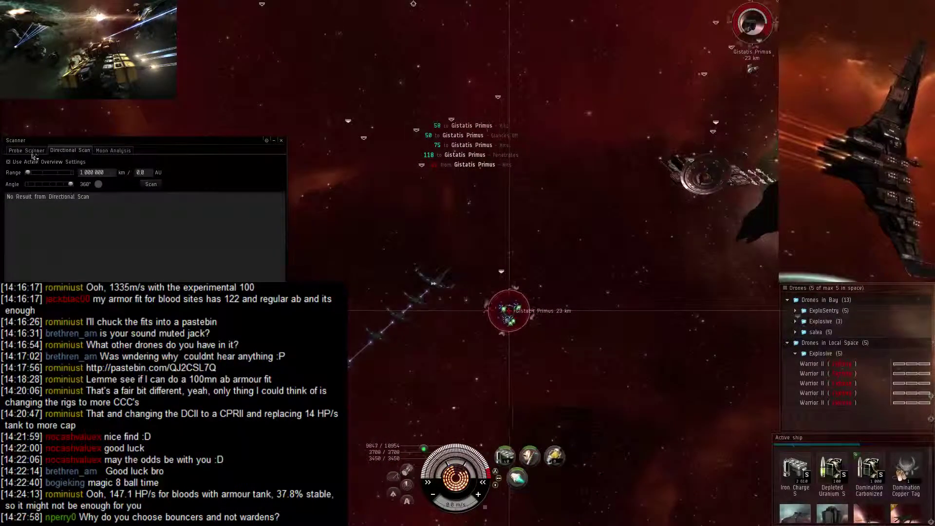
pyautogui.click(33, 151)
pyautogui.click(86, 150)
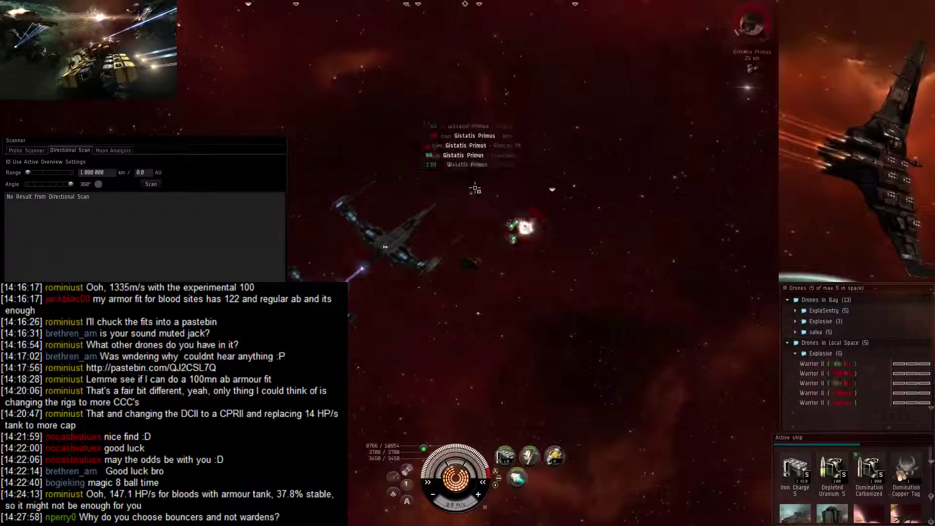
# Recall all drones, warp onward and dismiss the 'Excavator Detected' message.
pyautogui.hotkey('shift', 'r')
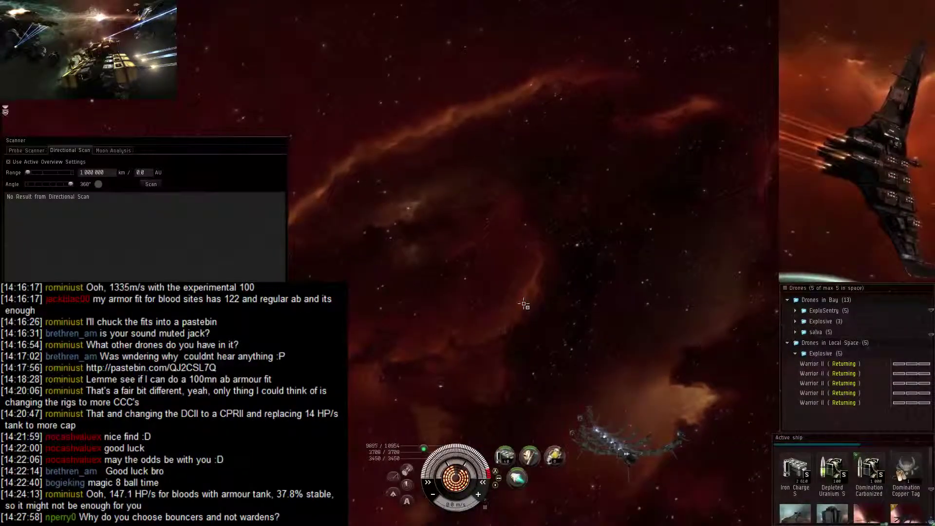
pyautogui.moveTo(524, 305); pyautogui.dragTo(536, 164)
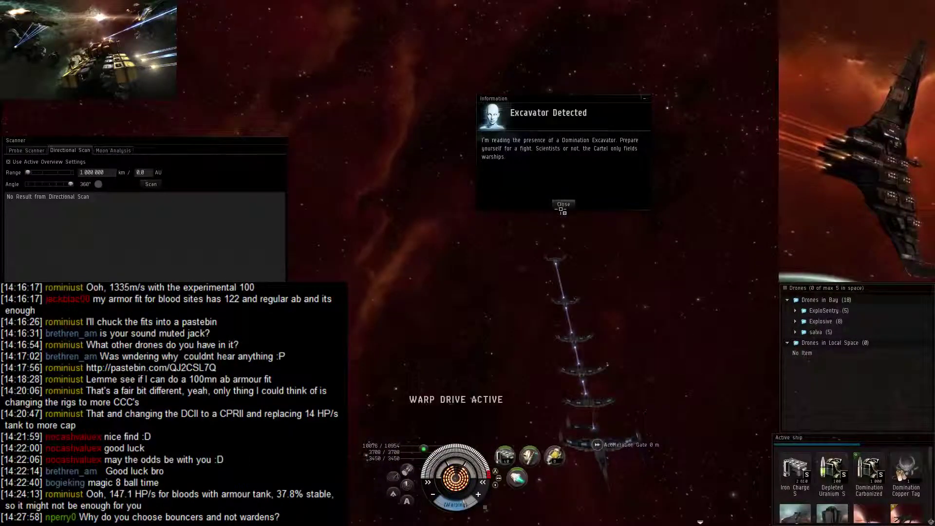
pyautogui.click(563, 204)
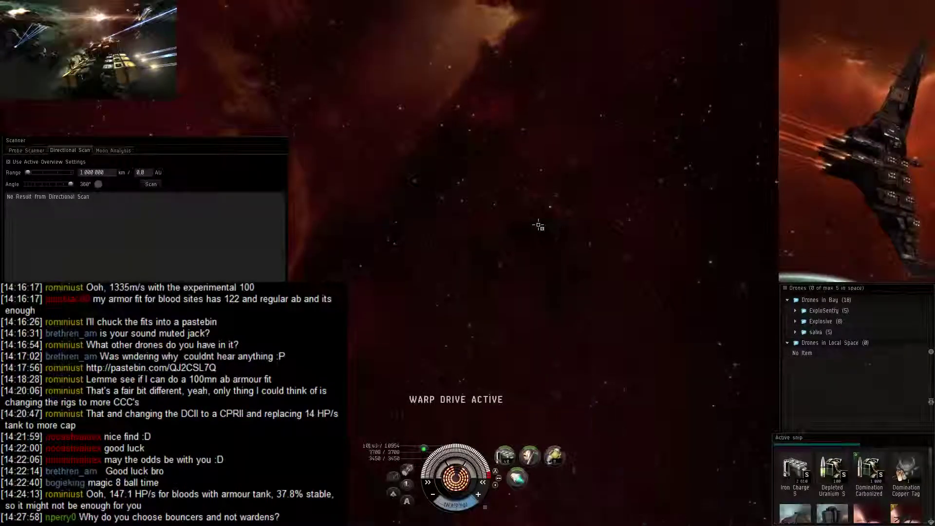
pyautogui.scroll(-1, 836, 455)
pyautogui.scroll(-1, 835, 454)
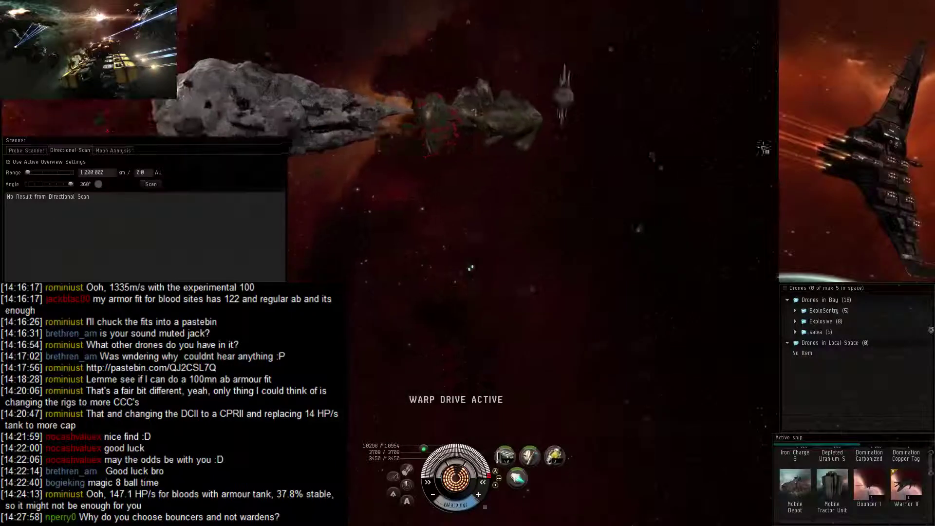
# Lock the Domination Excavator and launch the Bouncer drones to engage it.
pyautogui.keyDown('ctrl'); pyautogui.click(447, 136); pyautogui.keyUp('ctrl')
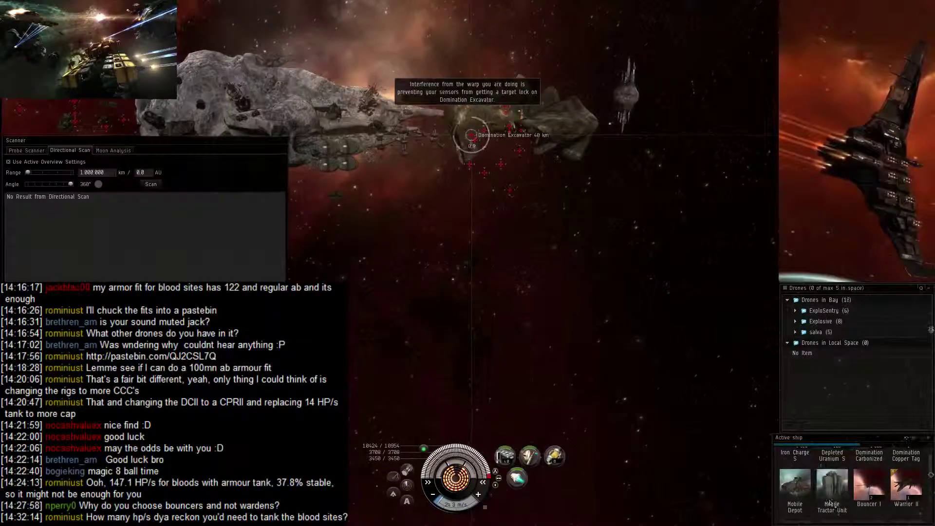
pyautogui.hotkey('shift', 'f')
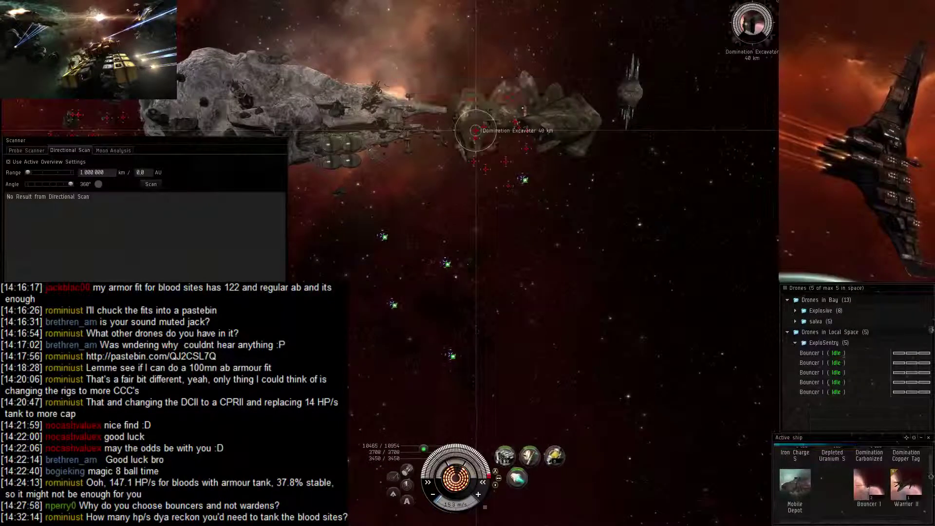
pyautogui.moveTo(628, 264); pyautogui.dragTo(435, 257)
pyautogui.press('f')
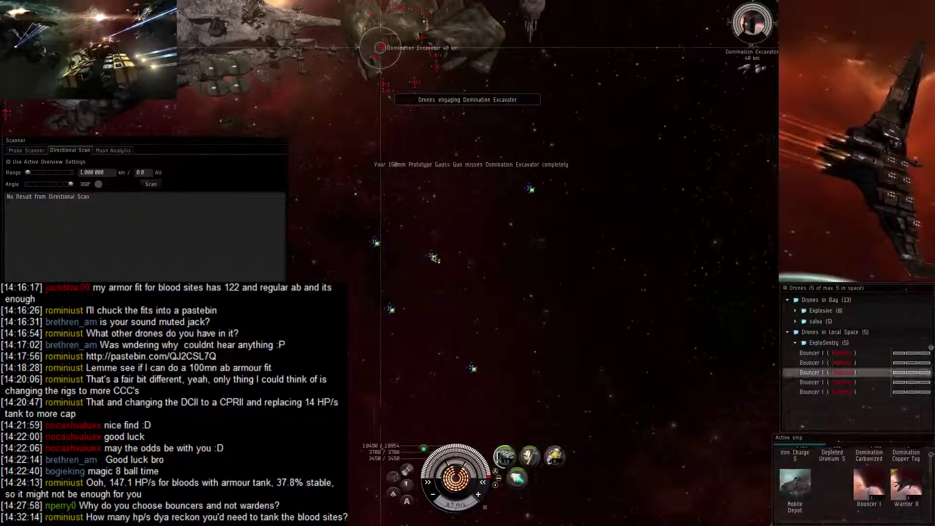
# Set the ship orbiting one of the Bouncer drones.
pyautogui.rightClick(432, 258)
pyautogui.moveTo(447, 276)
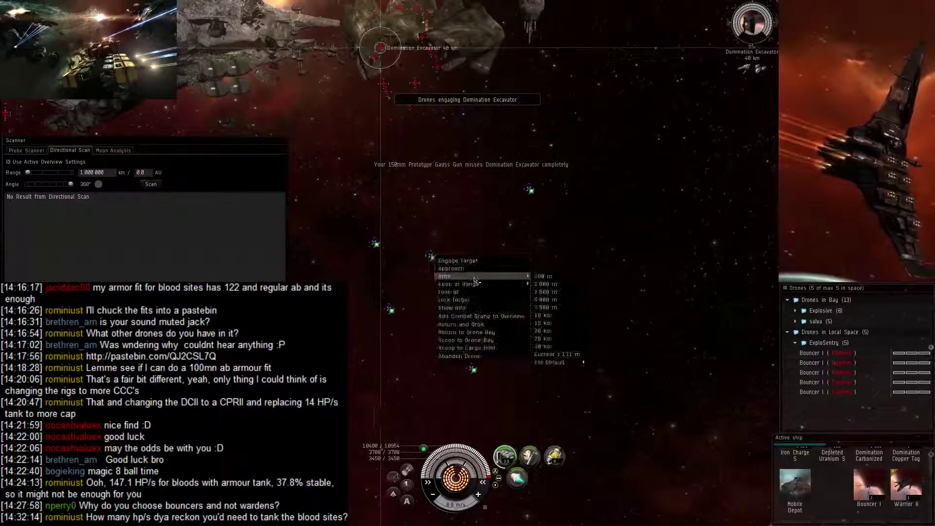
pyautogui.click(534, 276)
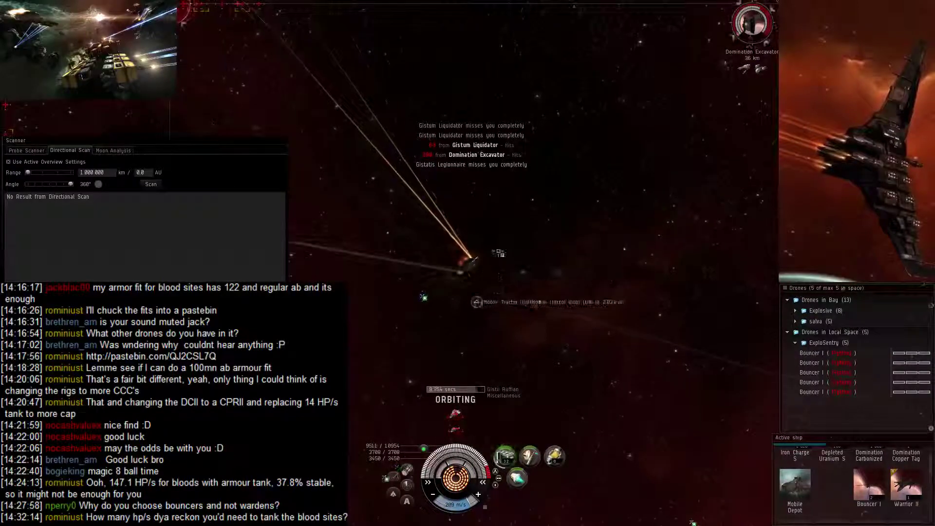
# Lock the enemy, dismiss the 'Excavator Down' message and recall the Bouncer drones.
pyautogui.rightClick(475, 179)
pyautogui.click(496, 219)
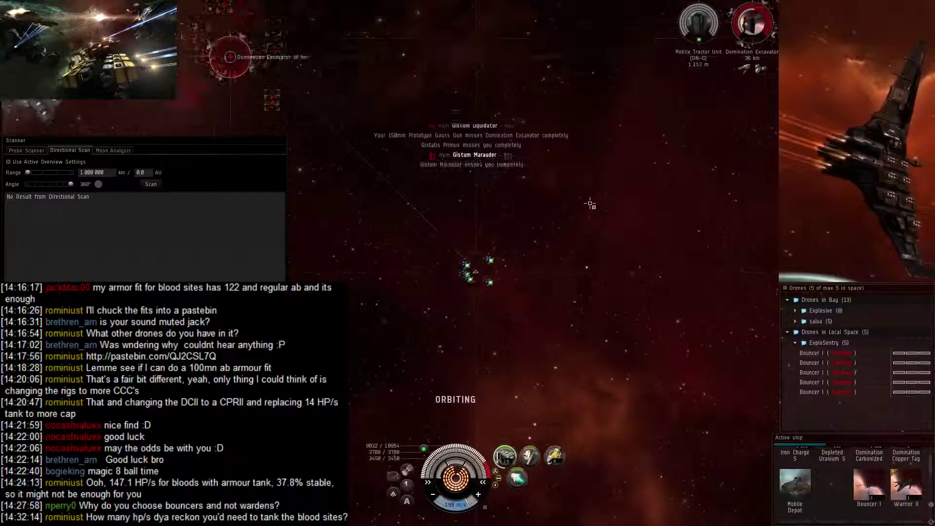
pyautogui.click(564, 204)
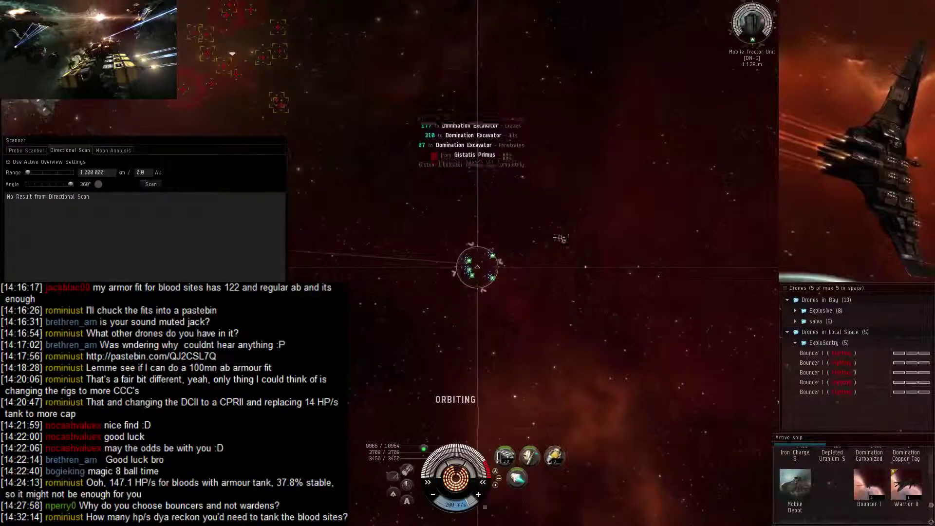
pyautogui.hotkey('shift', 'r')
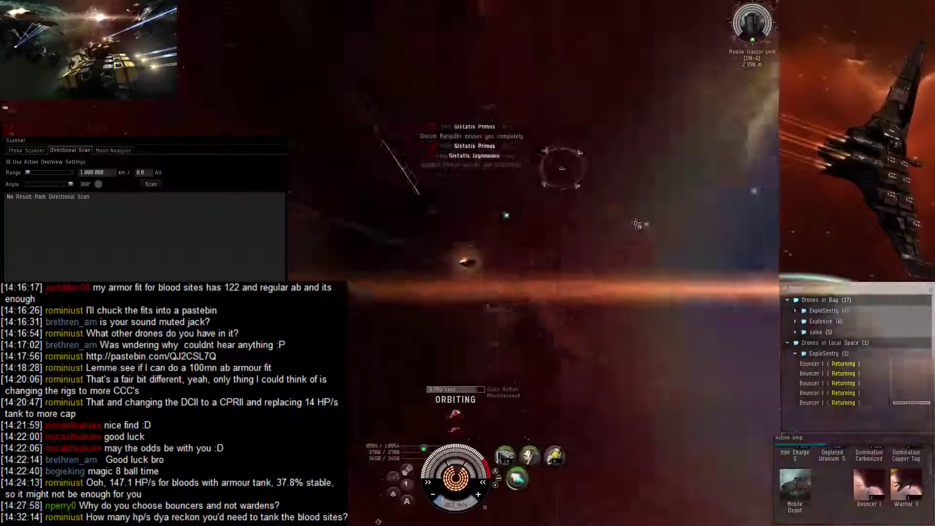
# Launch the 'salva' salvage drone group near the wreck and tractor unit.
pyautogui.moveTo(637, 225)
pyautogui.mouseDown()
pyautogui.moveTo(424, 229)
pyautogui.moveTo(620, 216)
pyautogui.moveTo(395, 361)
pyautogui.moveTo(717, 102)
pyautogui.mouseUp()
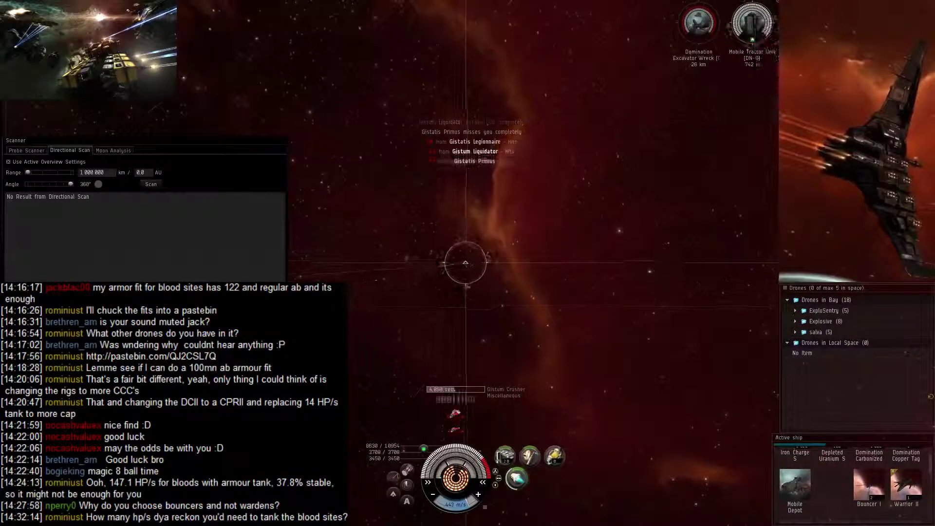
pyautogui.moveTo(717, 102); pyautogui.dragTo(713, 134)
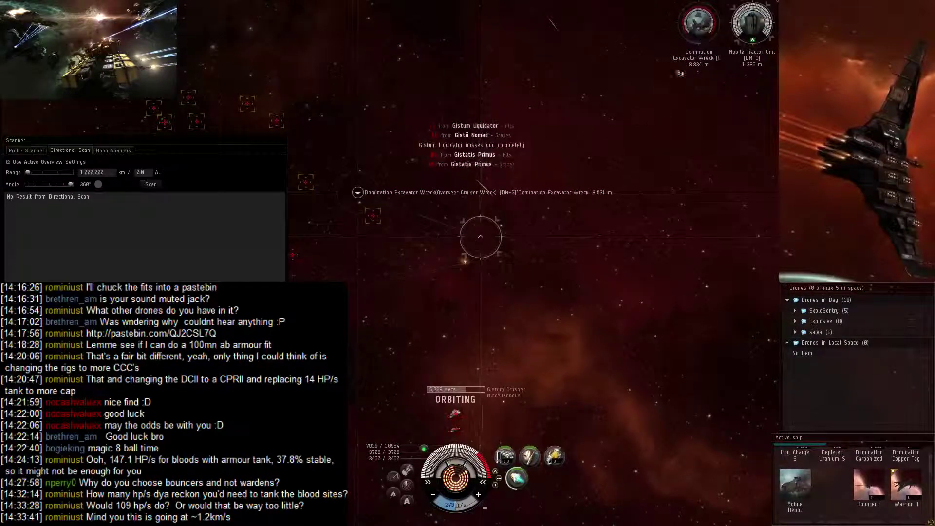
pyautogui.hotkey('shift', 'f')
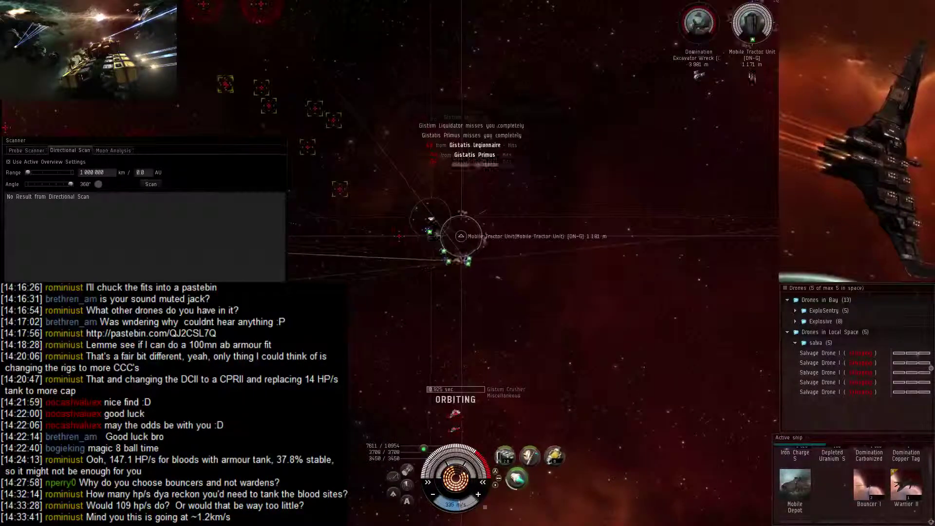
# Move the four dropped items from the Mobile Tractor Unit into the ship's cargo.
pyautogui.click(430, 219)
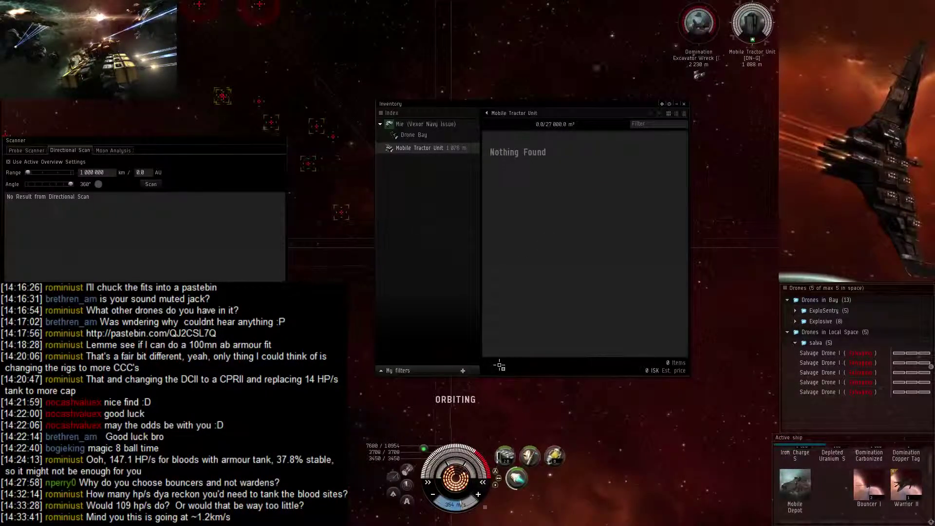
pyautogui.moveTo(642, 193); pyautogui.dragTo(501, 158)
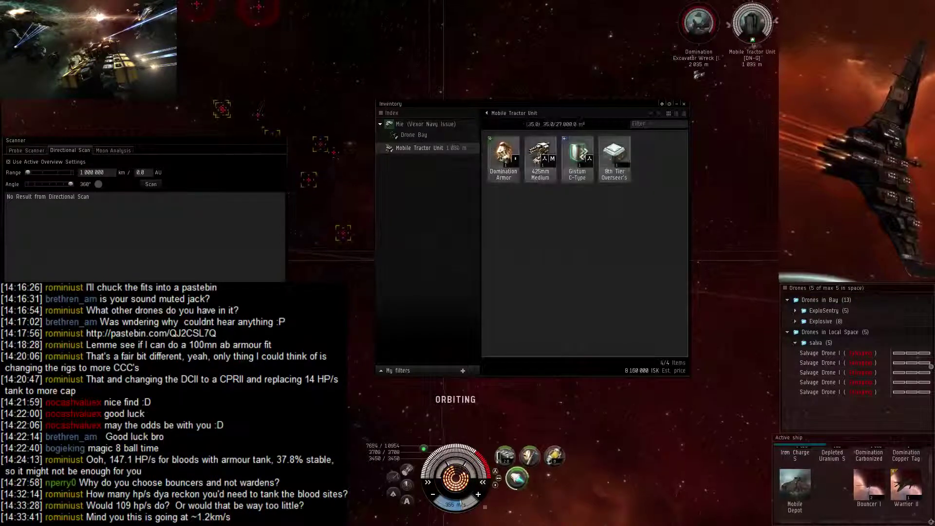
pyautogui.moveTo(433, 128); pyautogui.dragTo(433, 126)
# Scoop the Mobile Tractor Unit itself into the cargo hold.
pyautogui.rightClick(431, 148)
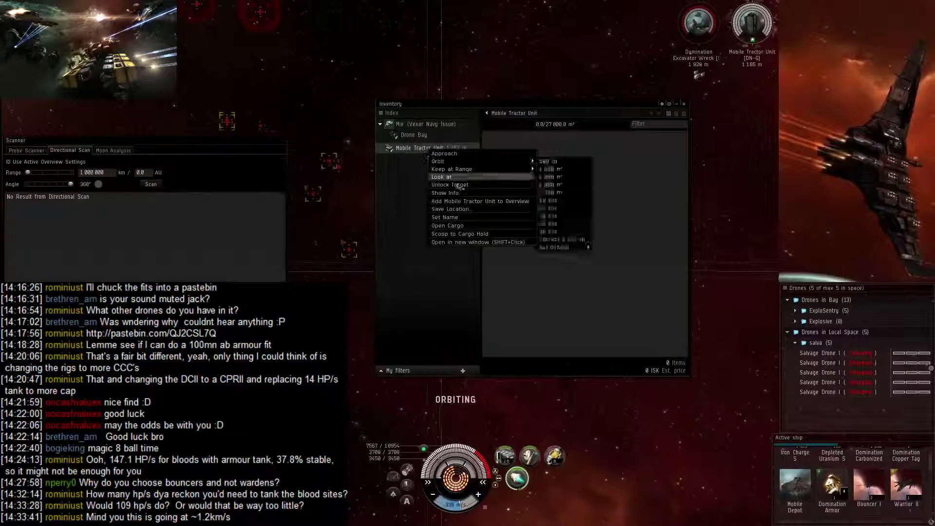
pyautogui.click(461, 234)
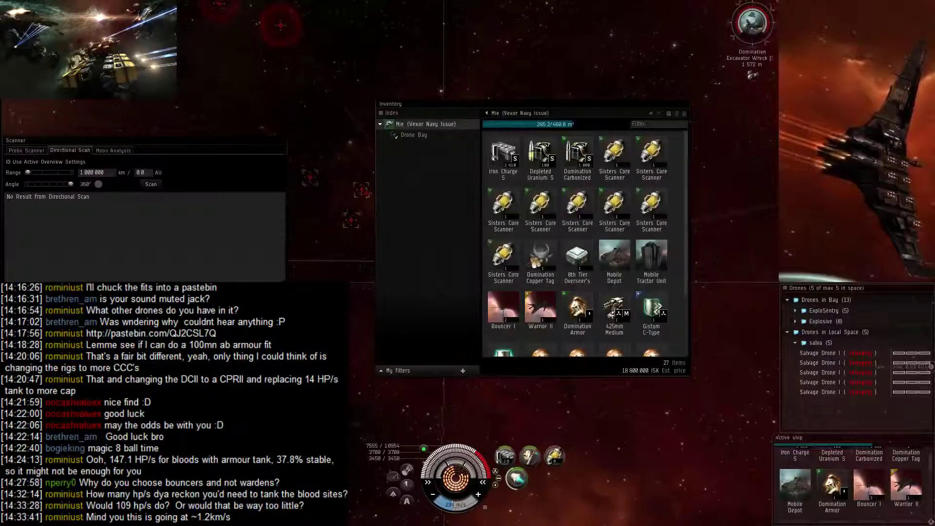
# Close the Inventory window before warping off.
pyautogui.click(684, 107)
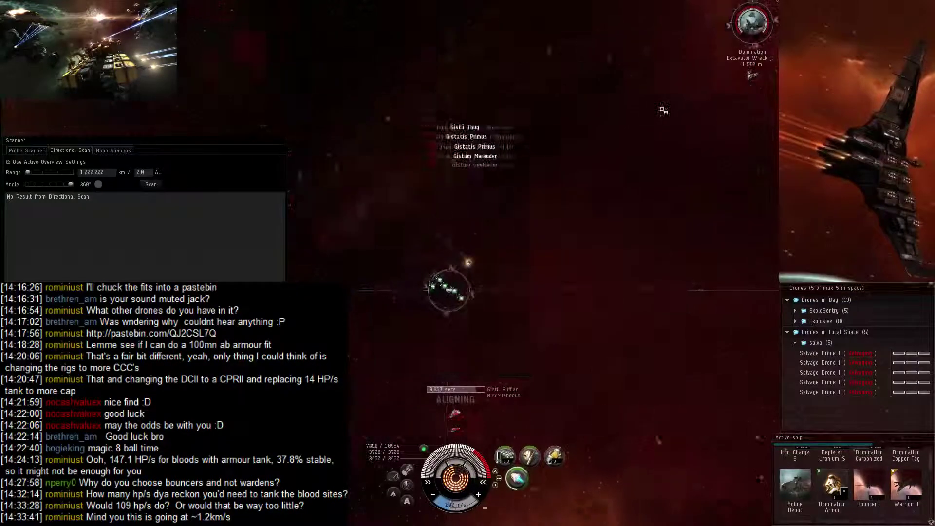